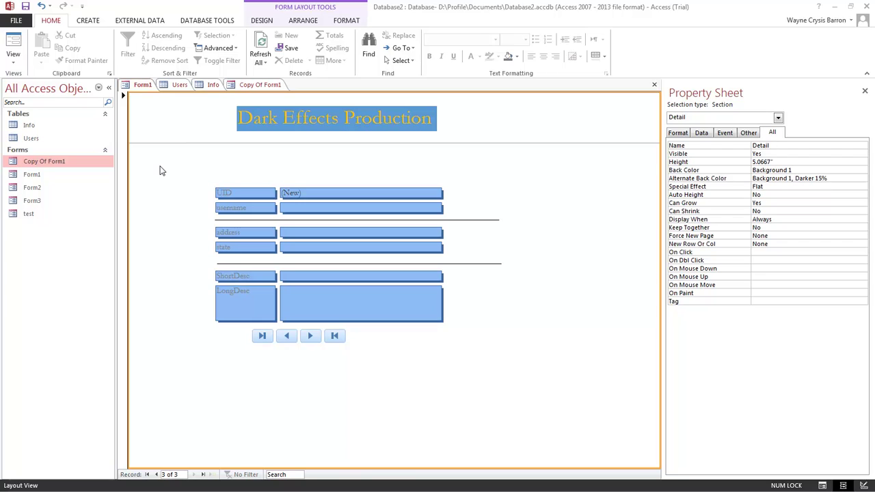
Create a new blank form, then show Copy Of Form1 in Design View
click(89, 21)
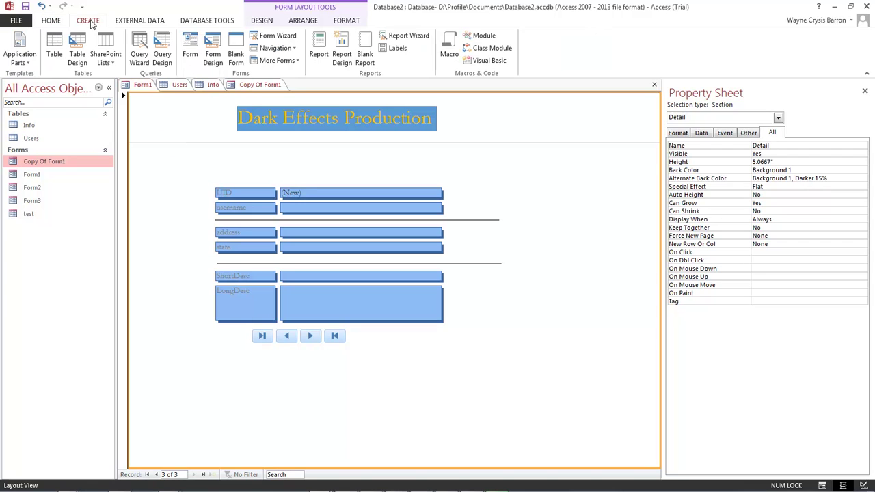
click(236, 49)
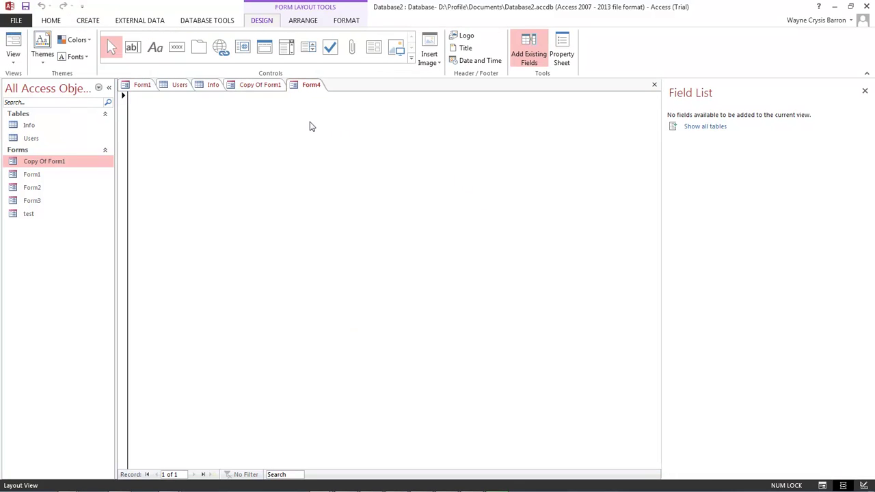
click(355, 191)
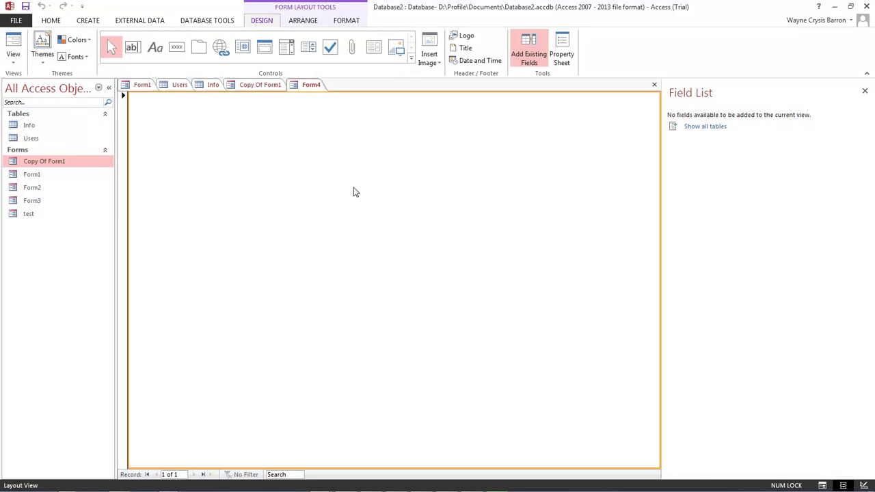
click(236, 85)
click(208, 85)
Select the username, address and state labels and text boxes in Copy Of Form1
click(233, 84)
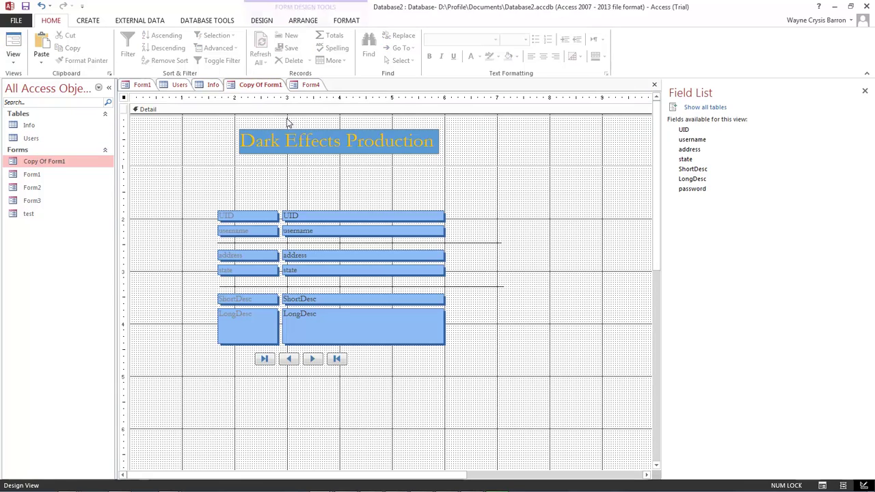
click(255, 216)
shift+click(316, 218)
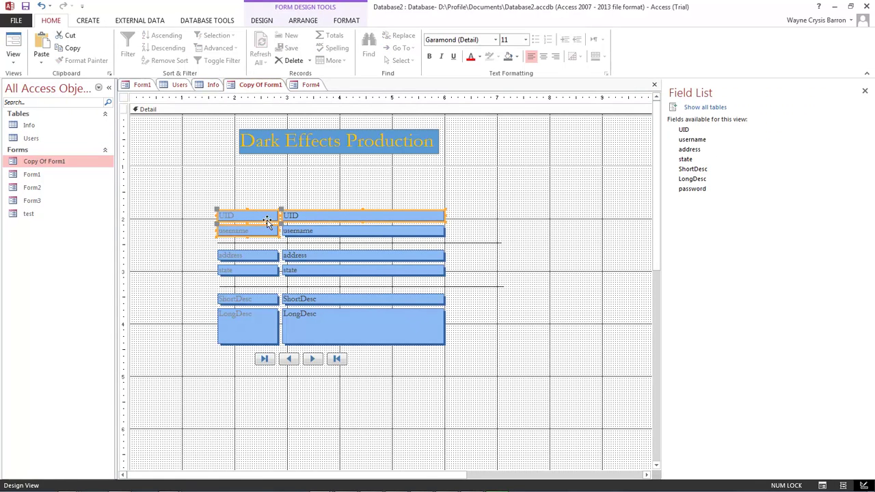
click(268, 223)
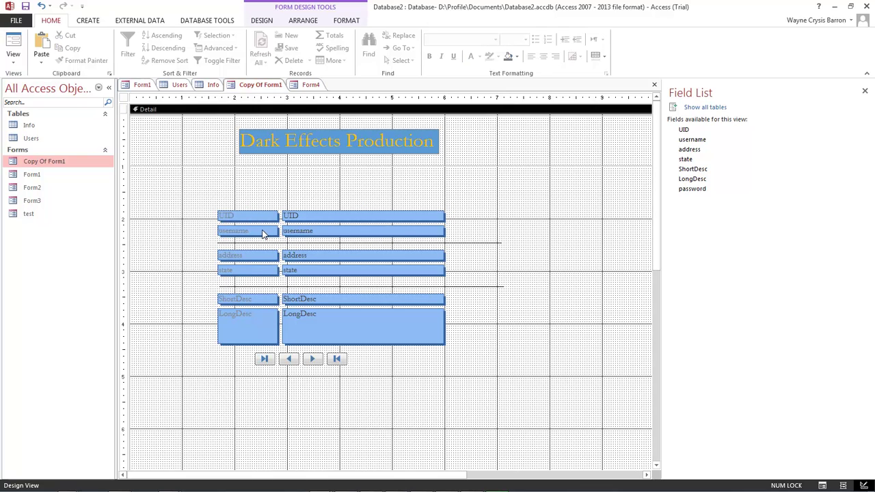
click(263, 234)
shift+click(303, 234)
shift+click(263, 257)
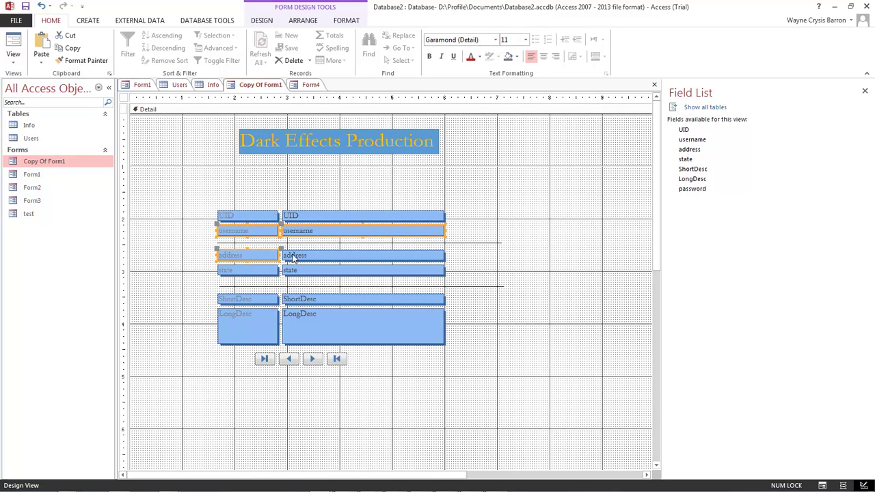
shift+click(296, 257)
shift+click(251, 270)
shift+click(305, 270)
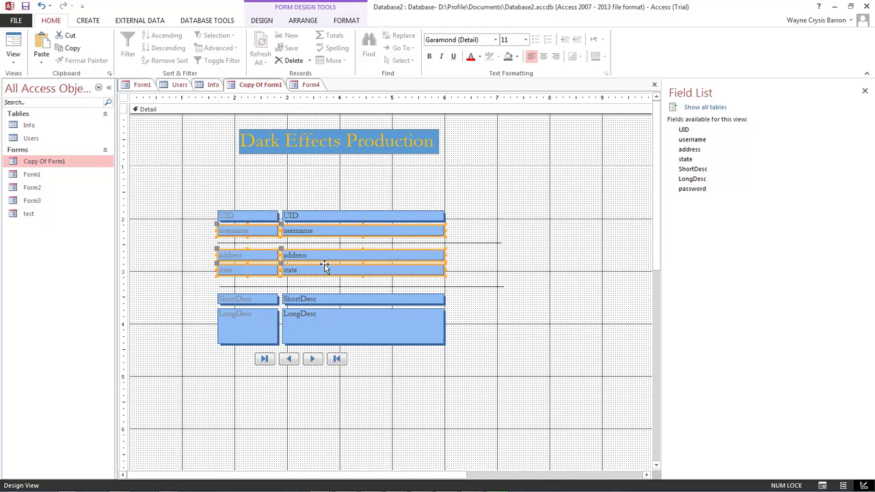
Copy the selected username, address and state controls
click(304, 85)
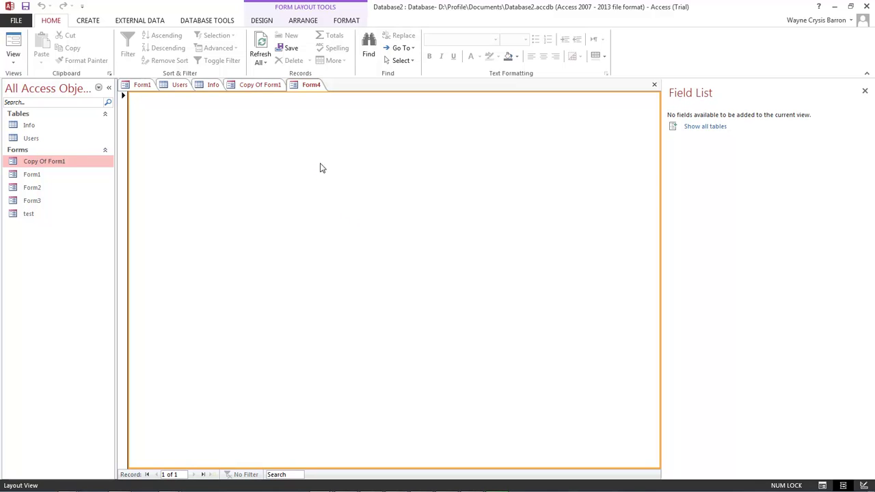
click(264, 86)
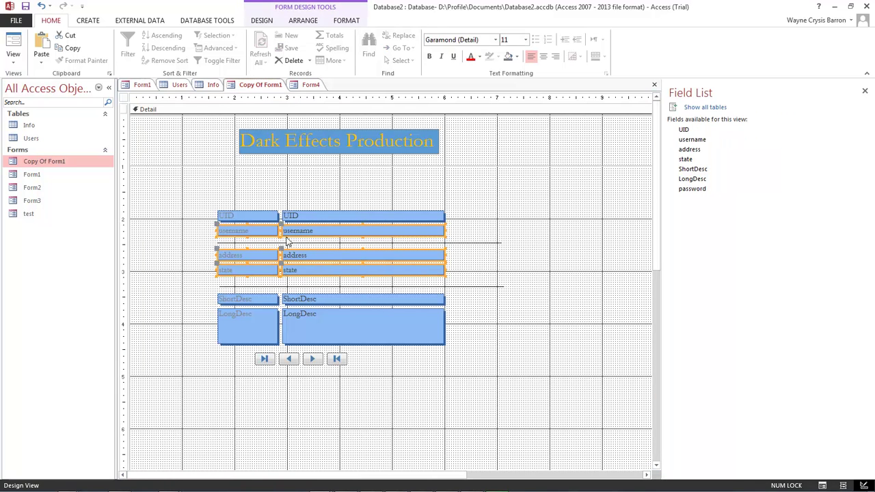
right_click(285, 233)
click(323, 227)
Close the empty Form4 tab
click(307, 84)
right_click(345, 229)
click(385, 244)
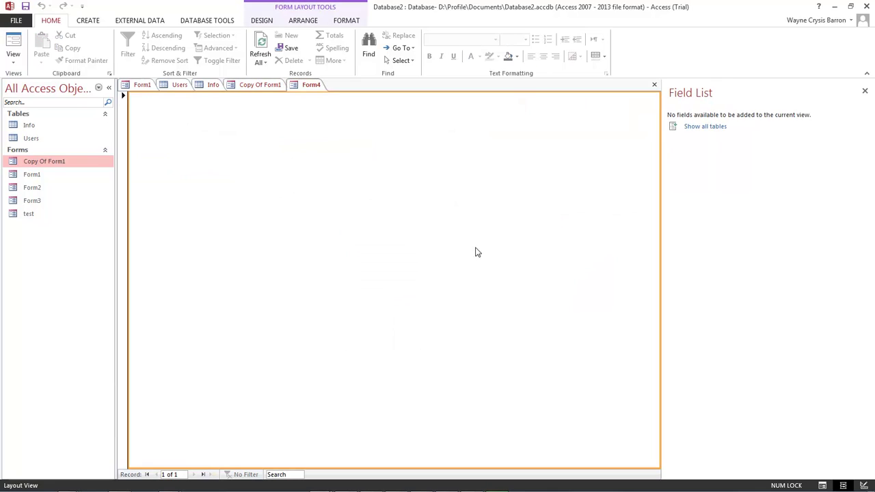
right_click(354, 256)
right_click(411, 202)
right_click(329, 180)
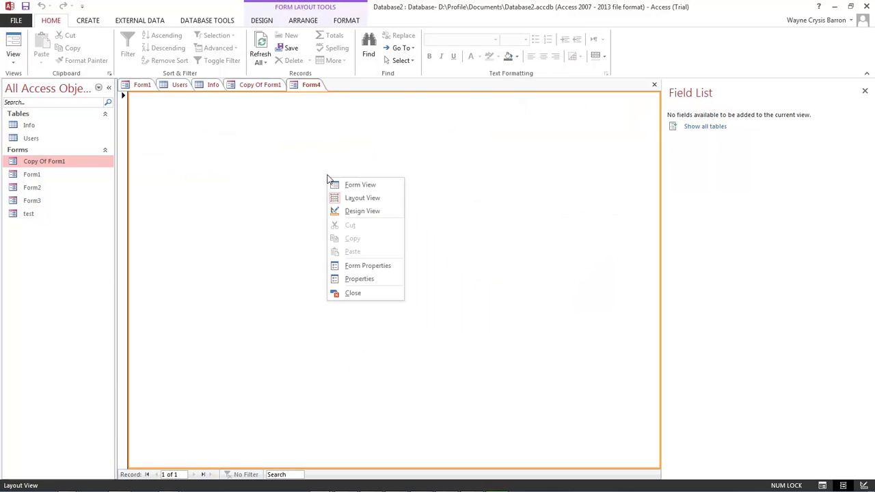
click(469, 156)
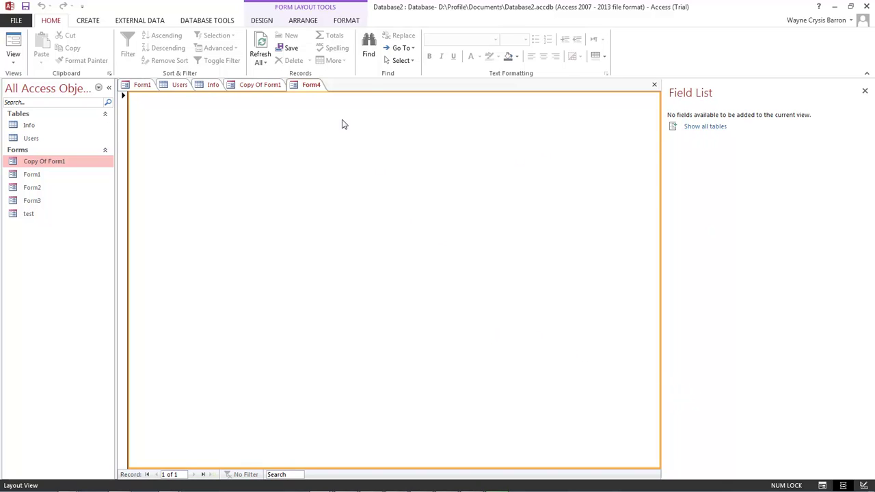
right_click(309, 85)
click(332, 105)
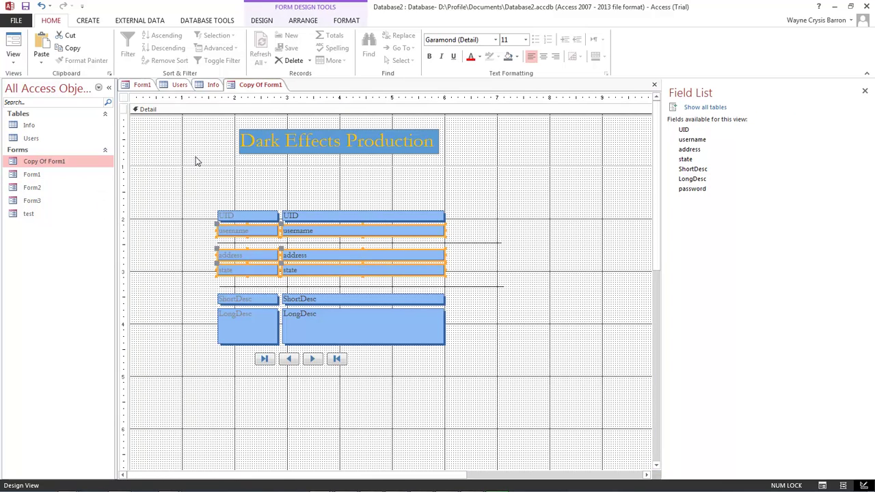
Clear the control selection on the Copy Of Form1 design grid
click(339, 185)
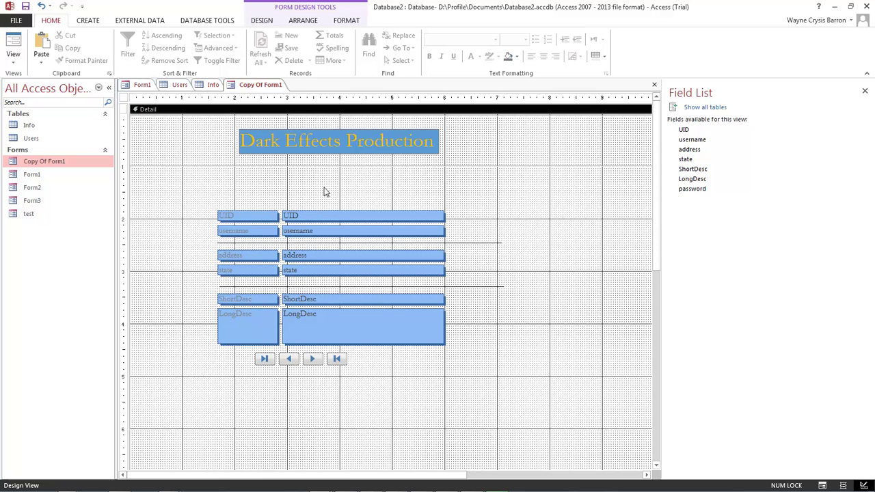
Create a blank form and expand the Users table in the field list
click(88, 22)
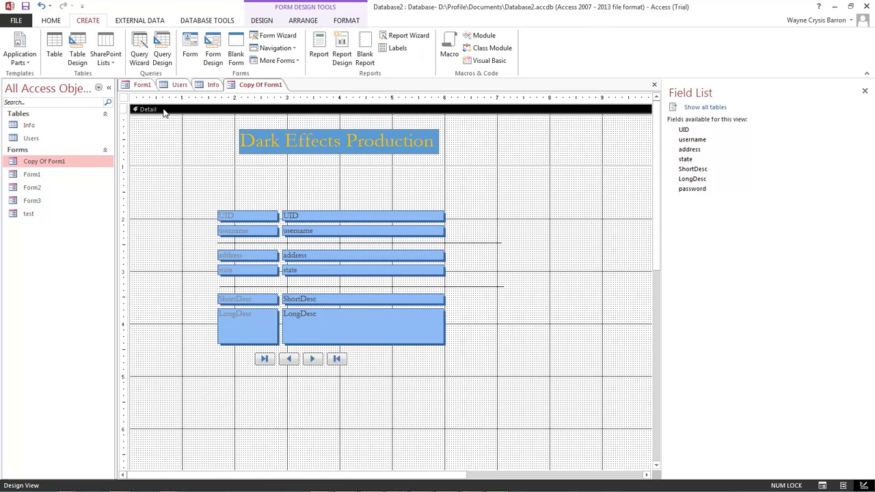
click(236, 49)
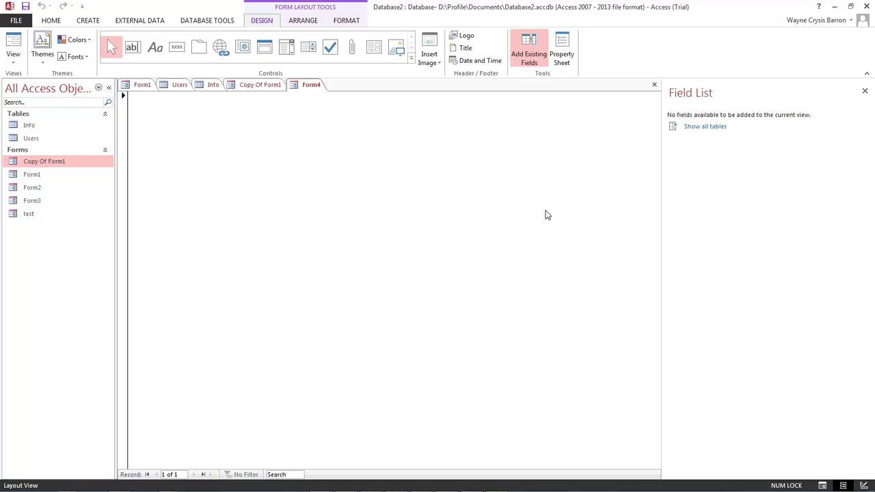
click(705, 127)
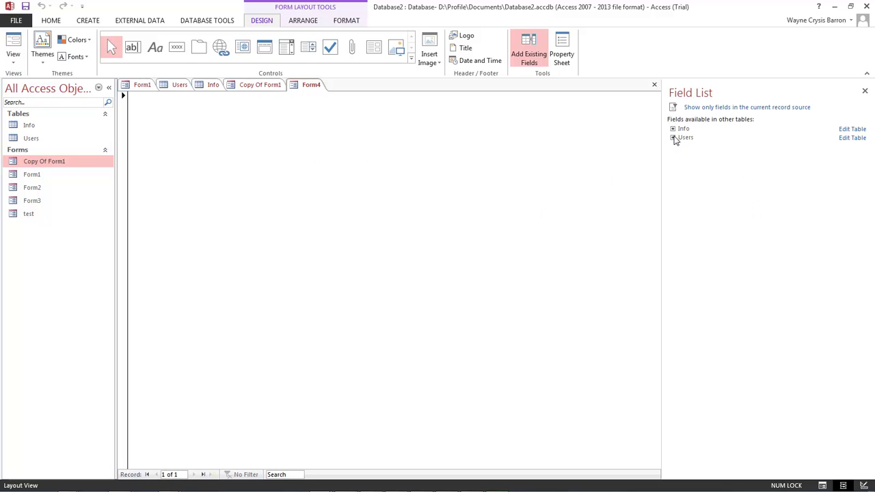
click(674, 139)
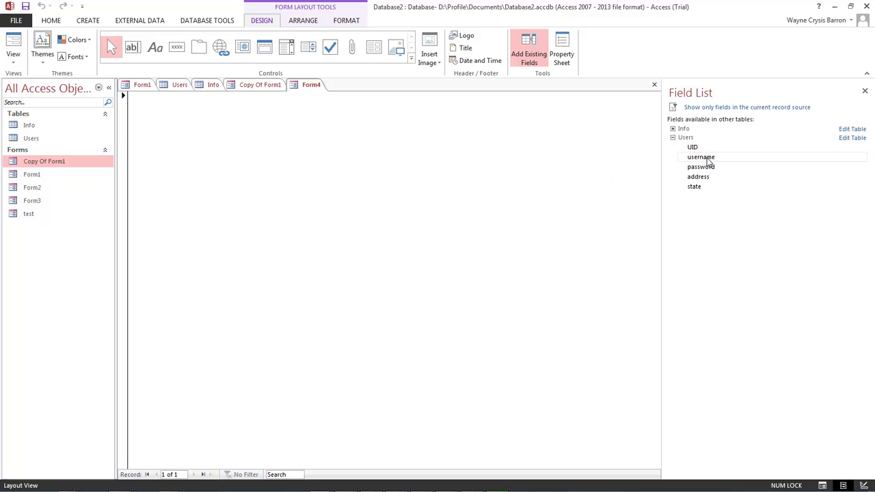
Drag username, password, address and state onto the form and select the field group
drag(706, 158, 270, 169)
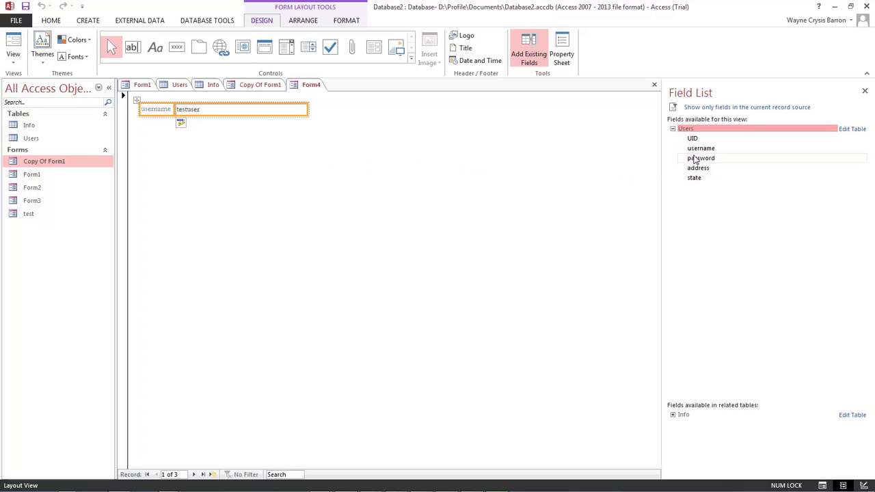
drag(697, 158, 216, 143)
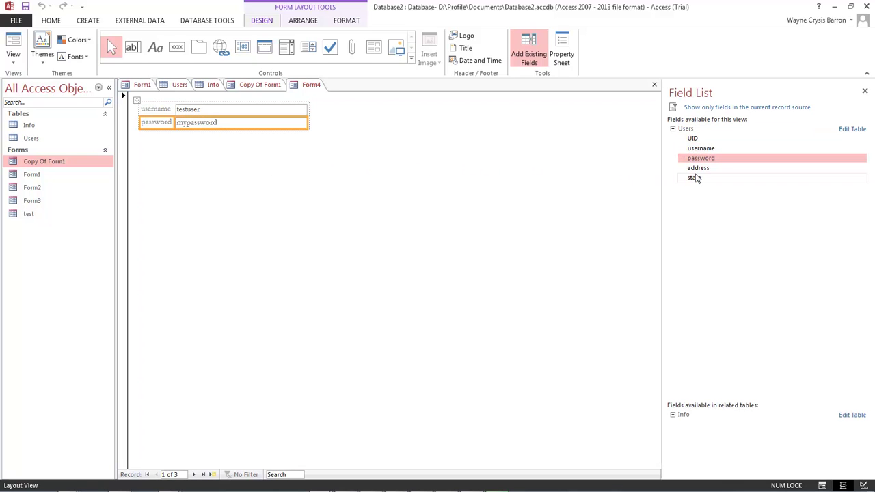
drag(696, 169, 269, 174)
drag(693, 178, 228, 185)
click(345, 169)
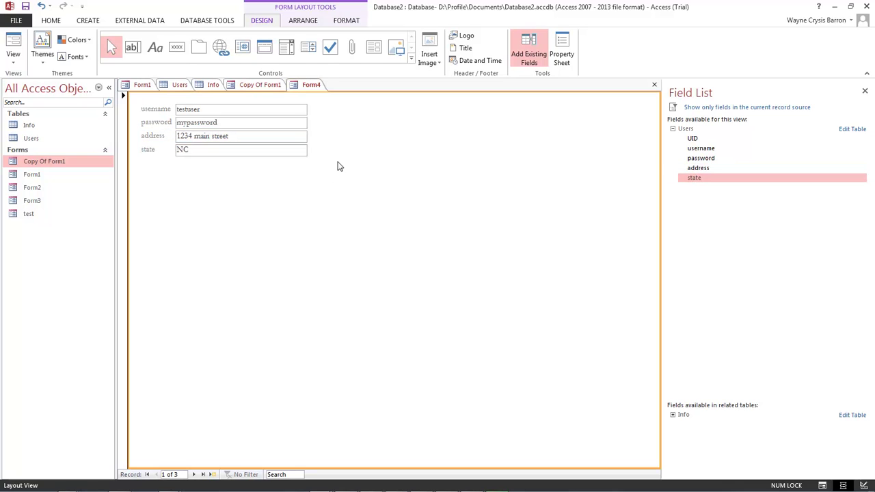
click(145, 111)
click(137, 101)
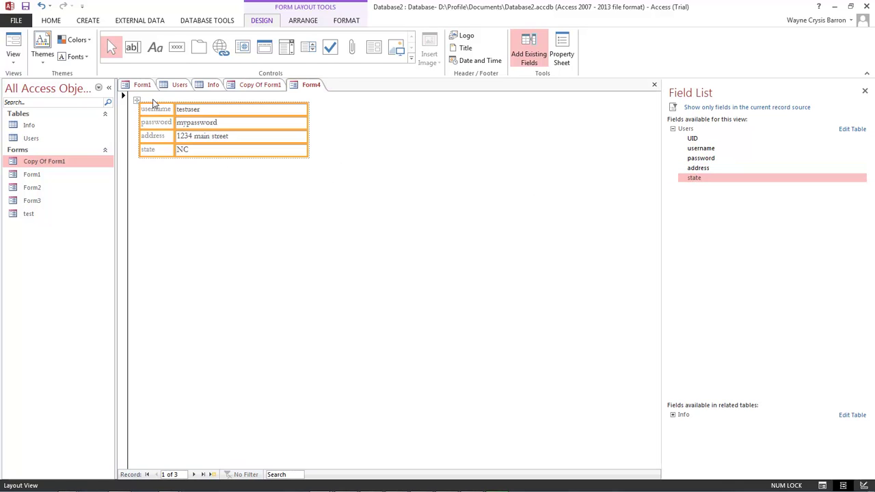
Remove the stacked layout from the four field controls
right_click(138, 101)
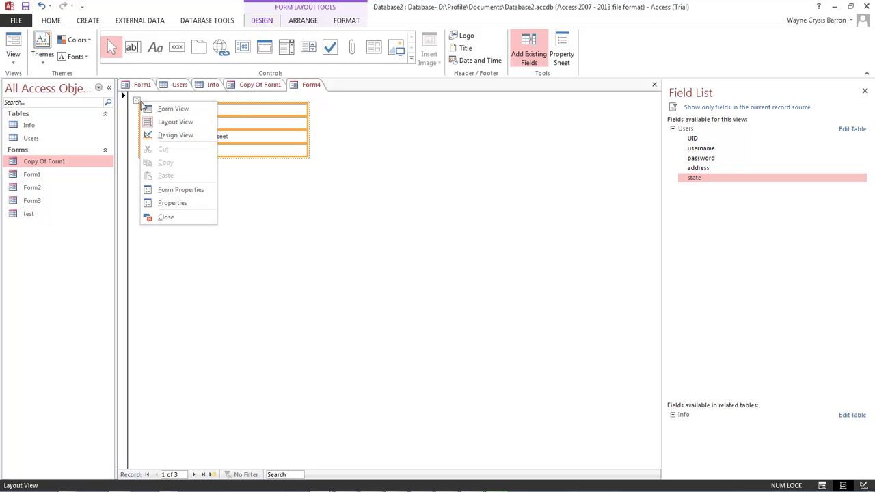
right_click(225, 104)
right_click(224, 106)
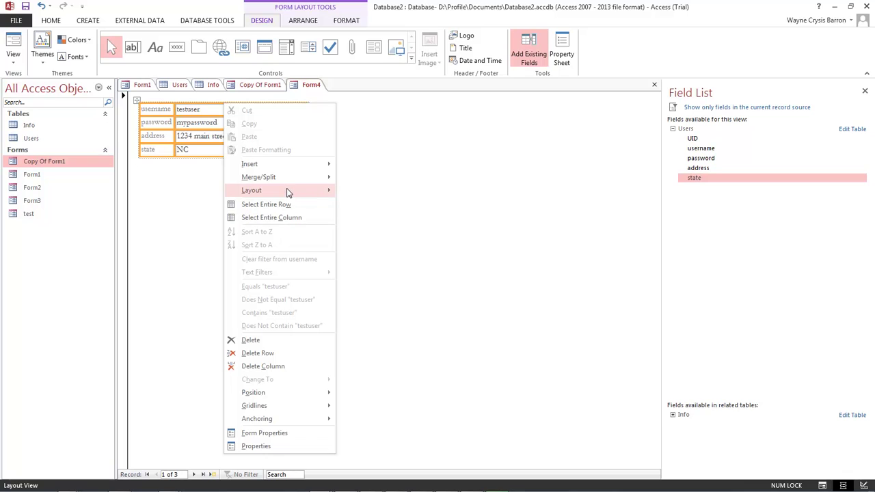
mouse_move(286, 191)
click(389, 218)
Select all four fields and move them toward the form's centre
click(289, 207)
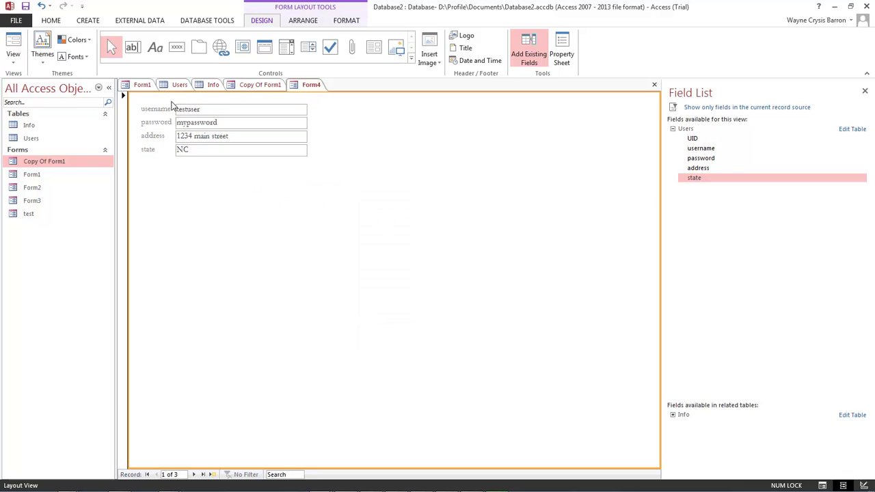
click(151, 139)
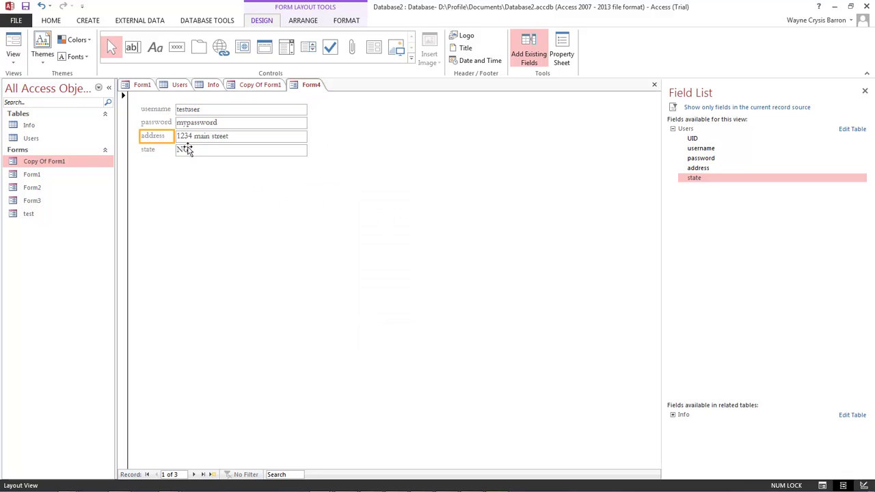
click(205, 175)
key(ctrl+a)
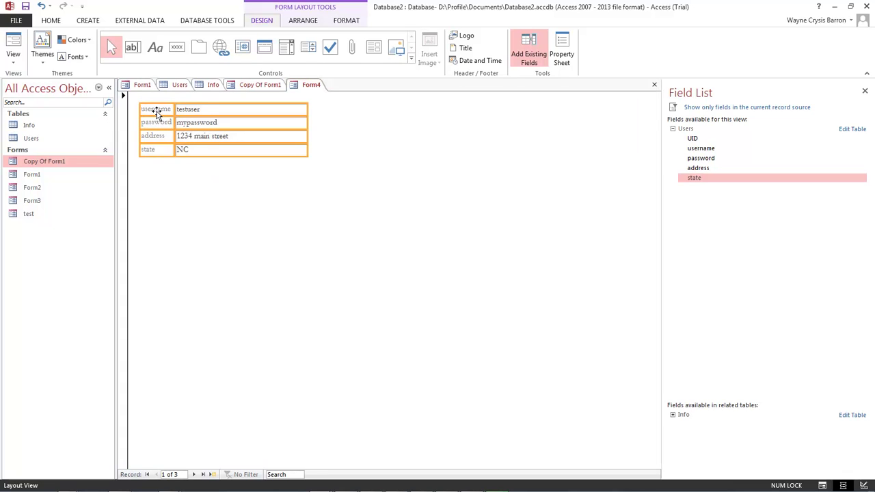
drag(268, 155, 406, 215)
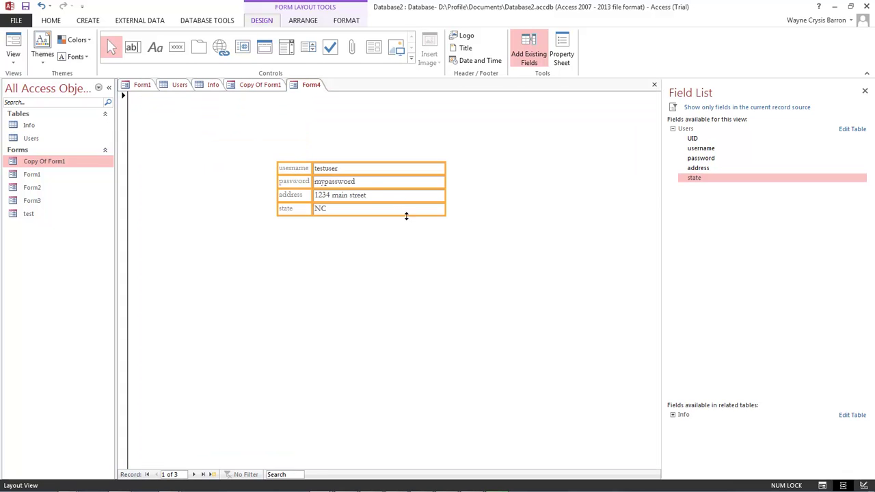
click(406, 219)
Nudge the username and password rows up, then select all four fields' labels and boxes
click(280, 170)
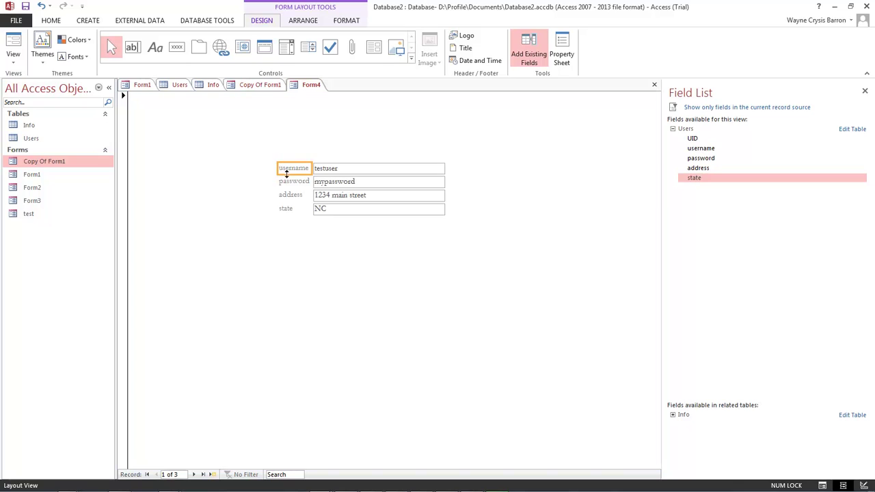
ctrl+click(287, 182)
ctrl+click(328, 171)
ctrl+click(331, 179)
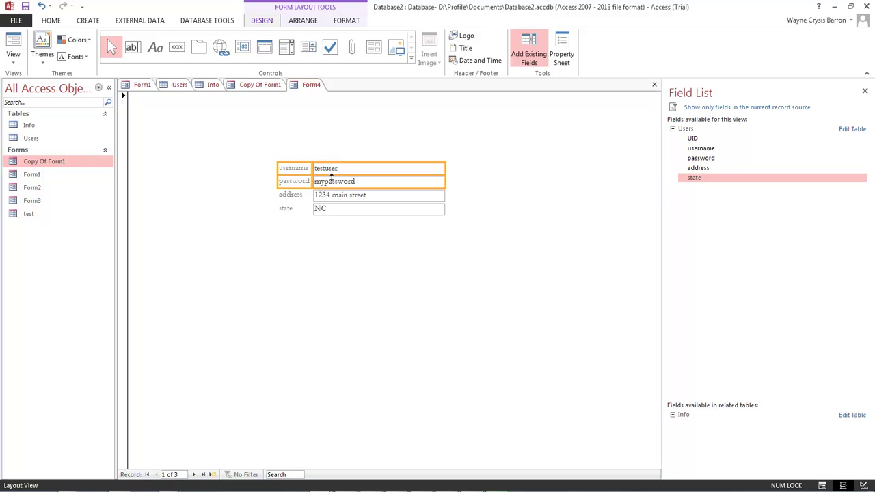
drag(332, 179, 332, 171)
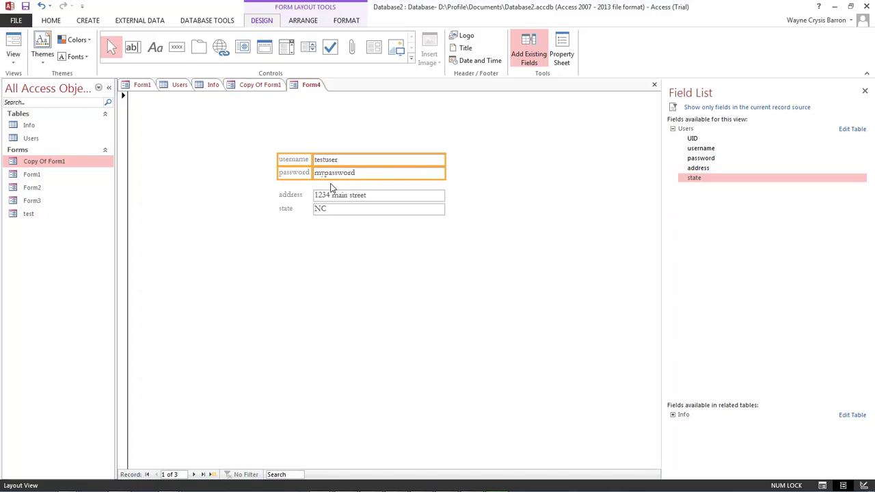
ctrl+click(333, 197)
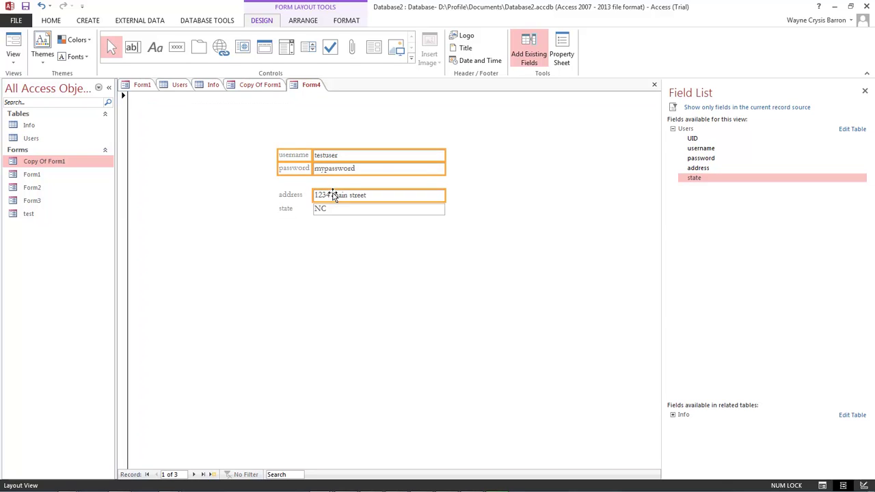
ctrl+click(327, 212)
ctrl+click(294, 209)
ctrl+click(293, 196)
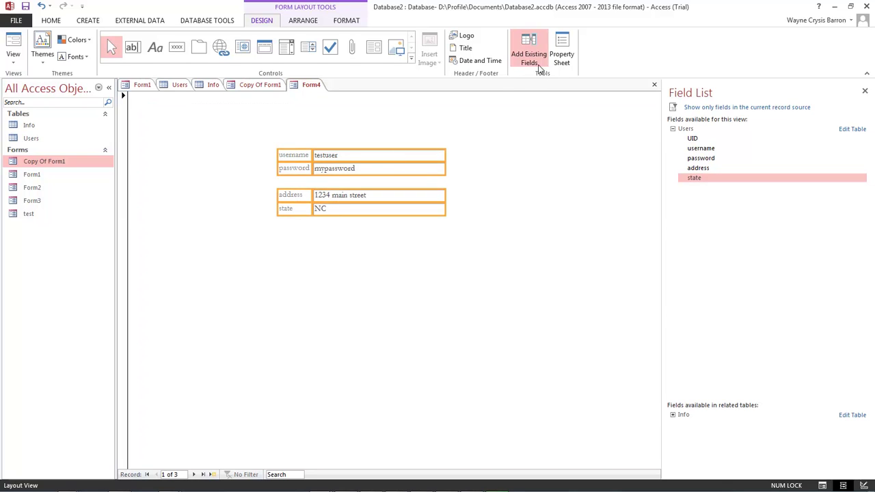
In the Property Sheet, set the fields' Back Color to Access Theme 5
click(565, 51)
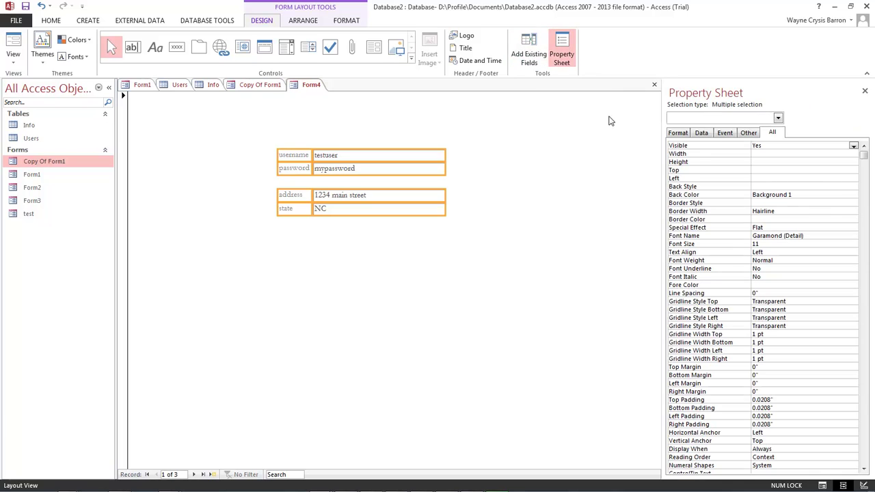
click(835, 195)
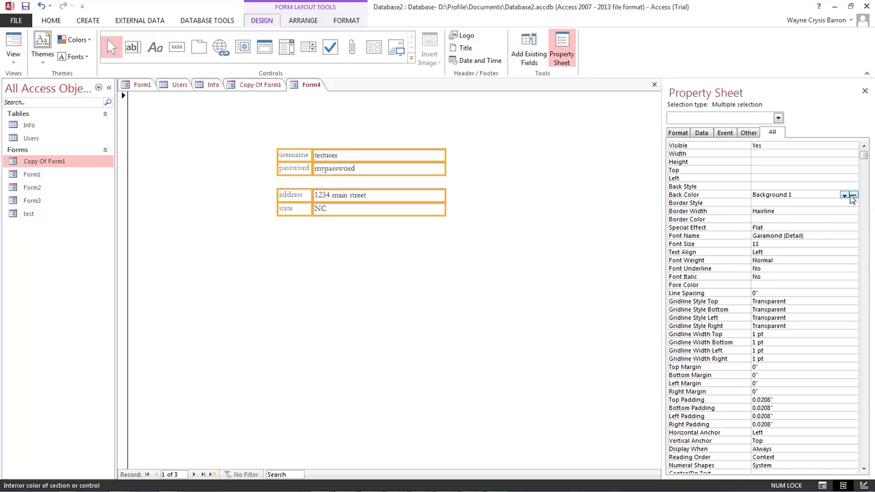
click(845, 195)
drag(854, 205, 854, 232)
click(805, 277)
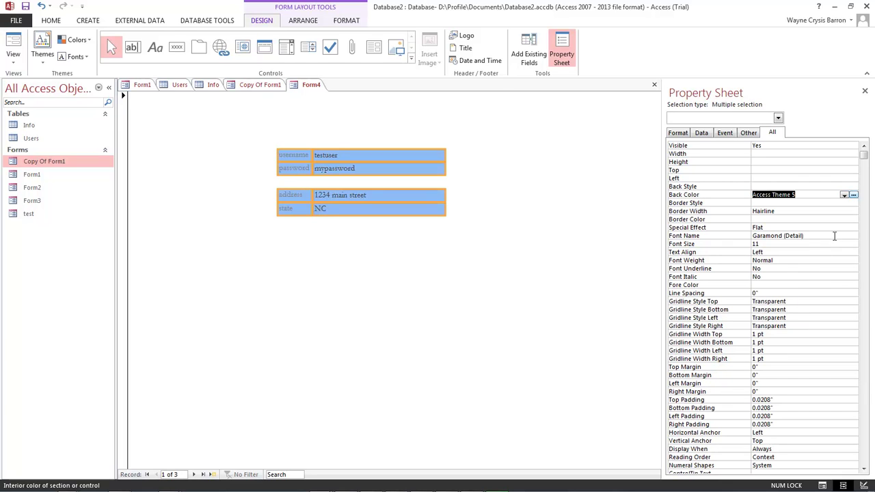
click(834, 236)
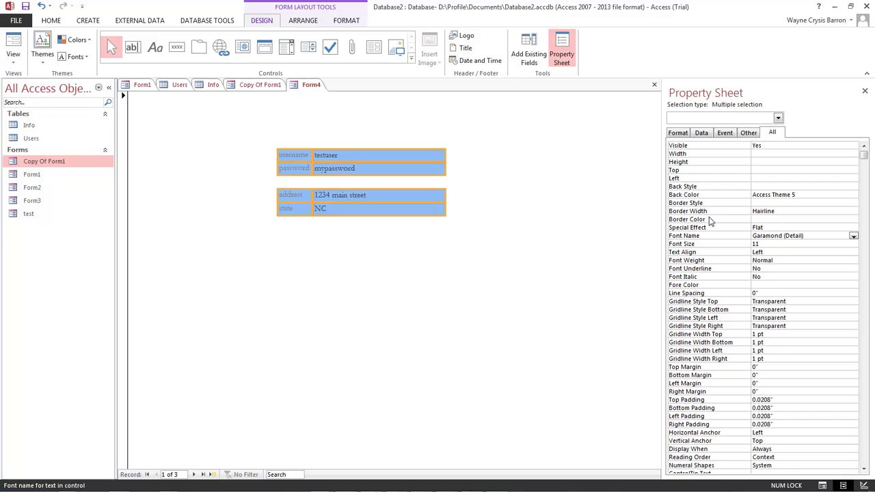
Give the fields a 3 pt border in Access Theme 5
click(732, 213)
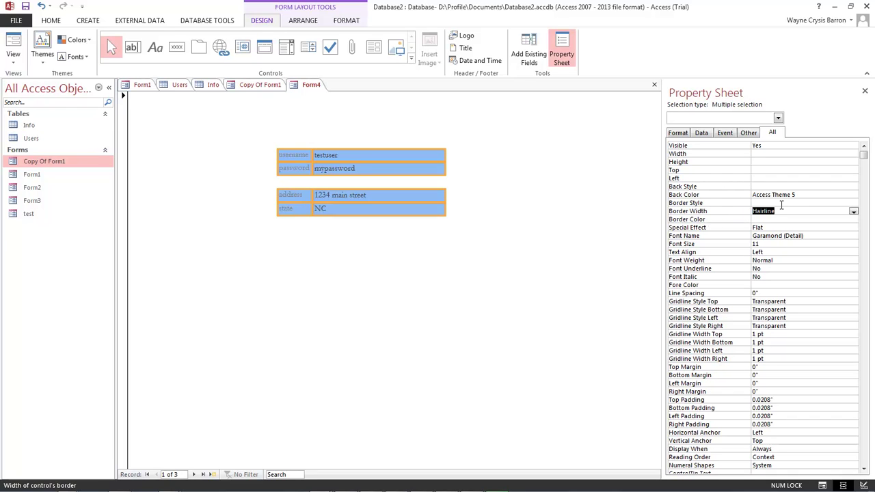
click(782, 204)
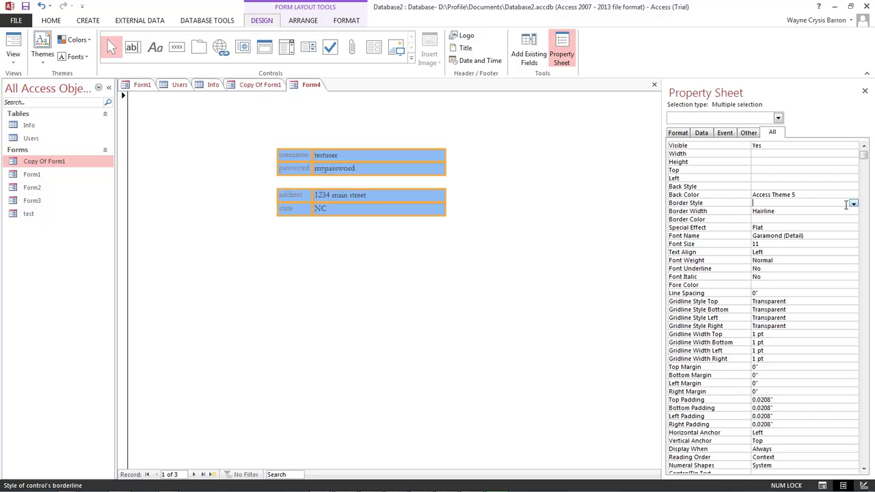
click(787, 220)
click(845, 220)
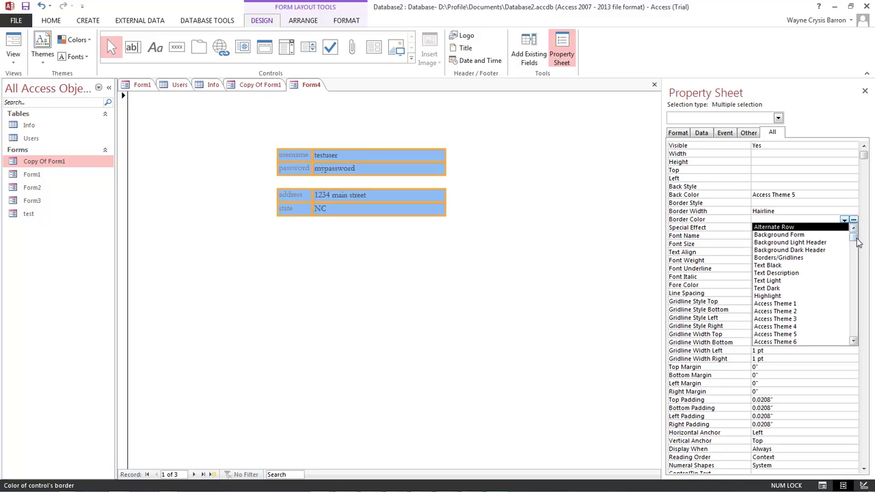
scroll(855, 241, down, 1)
click(804, 319)
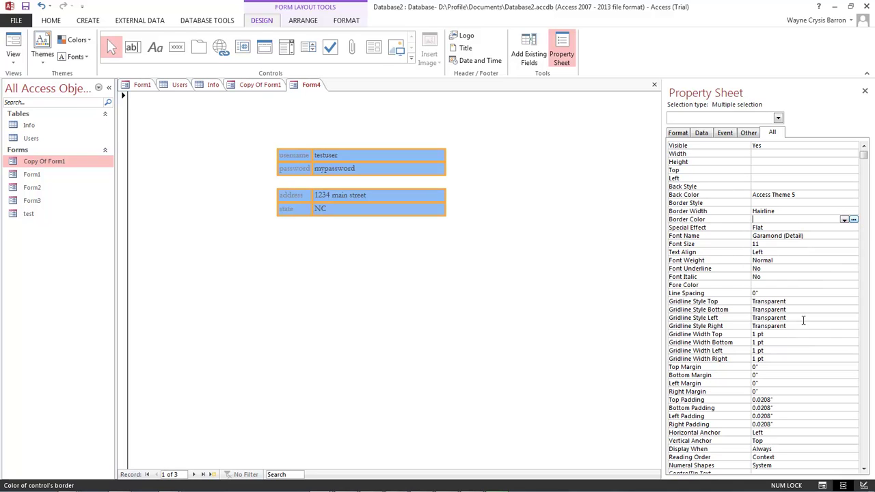
Change the Back Color to Access Theme 8 and apply the Shadowed special effect
click(802, 196)
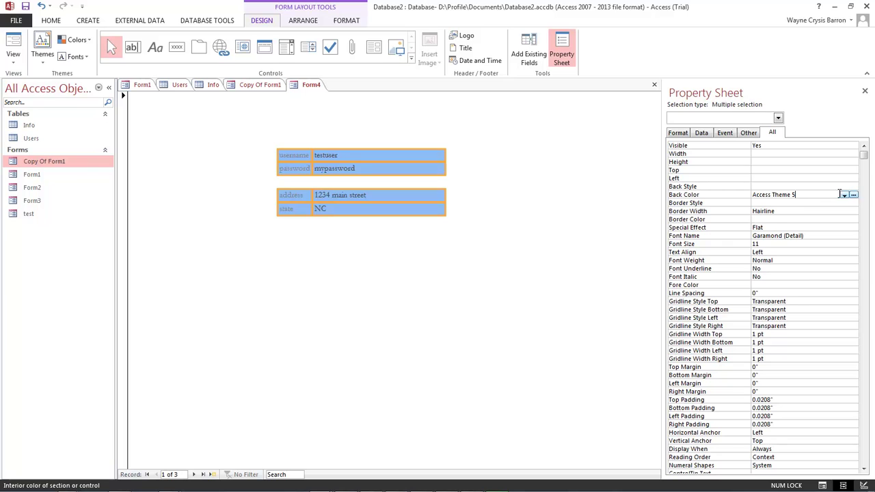
click(845, 196)
scroll(809, 233, down, 1)
click(808, 228)
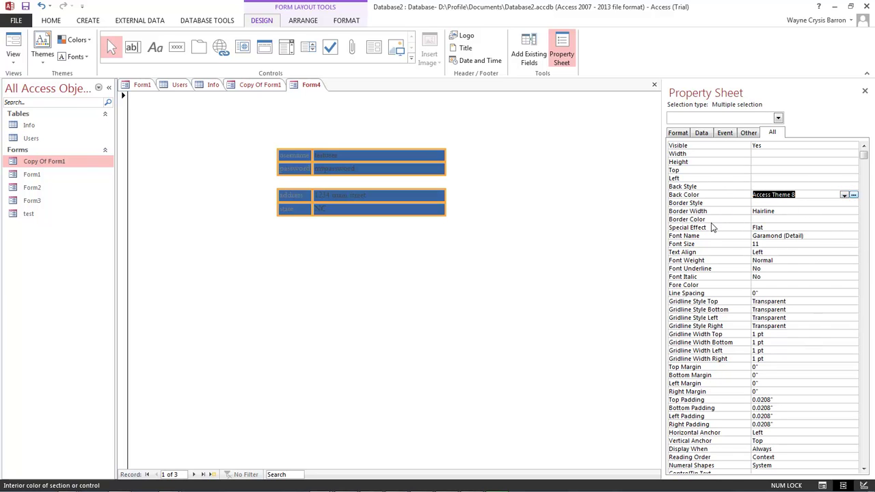
click(779, 227)
click(853, 229)
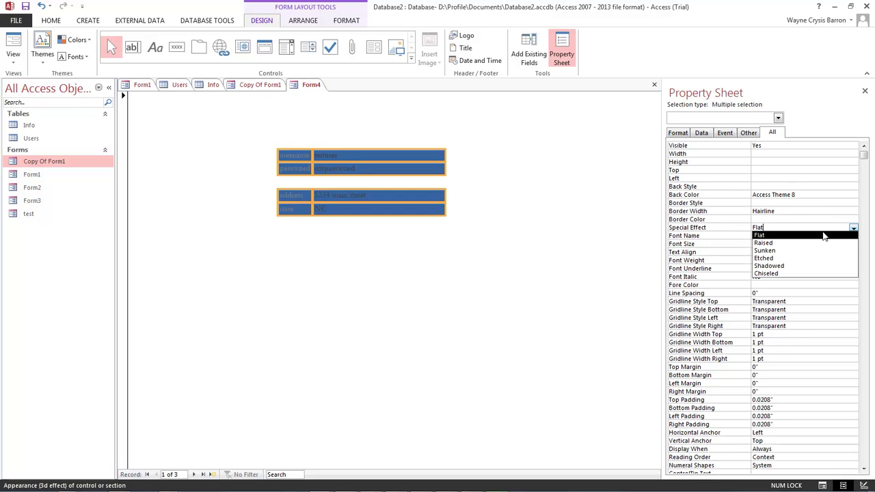
click(788, 268)
Reselect all four fields and give them a light Fore Color
click(541, 228)
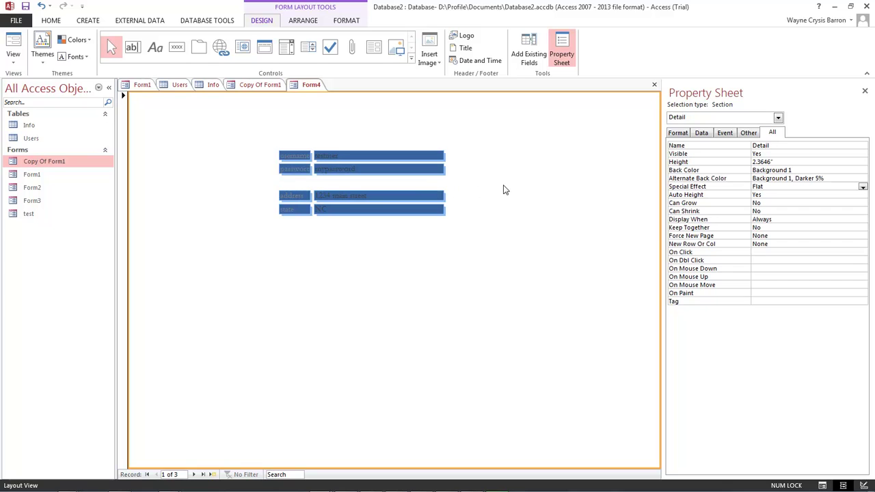
key(ctrl+a)
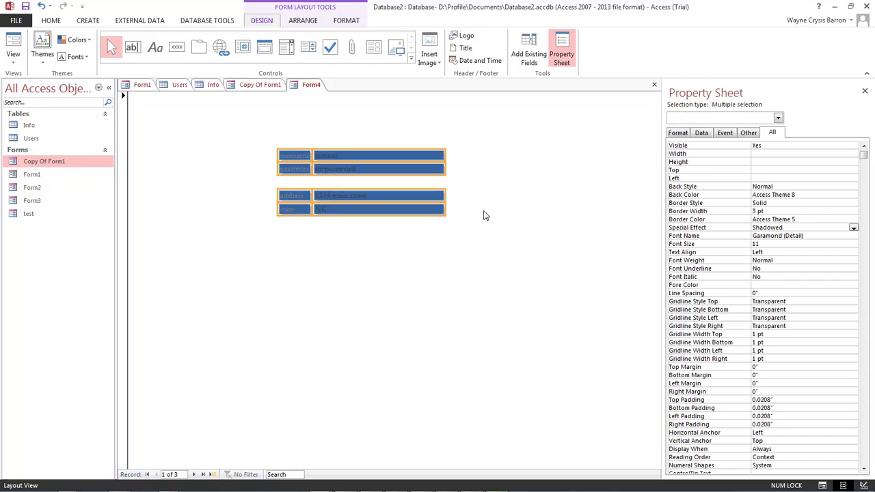
click(865, 201)
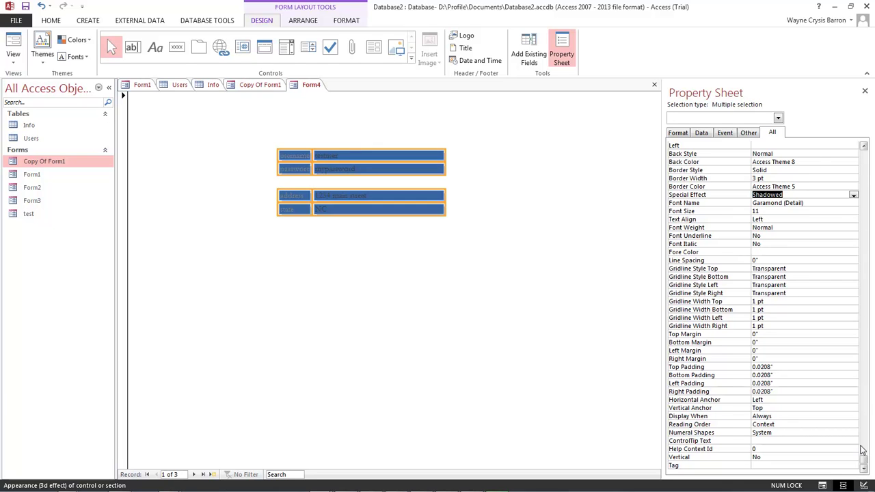
drag(866, 464, 865, 151)
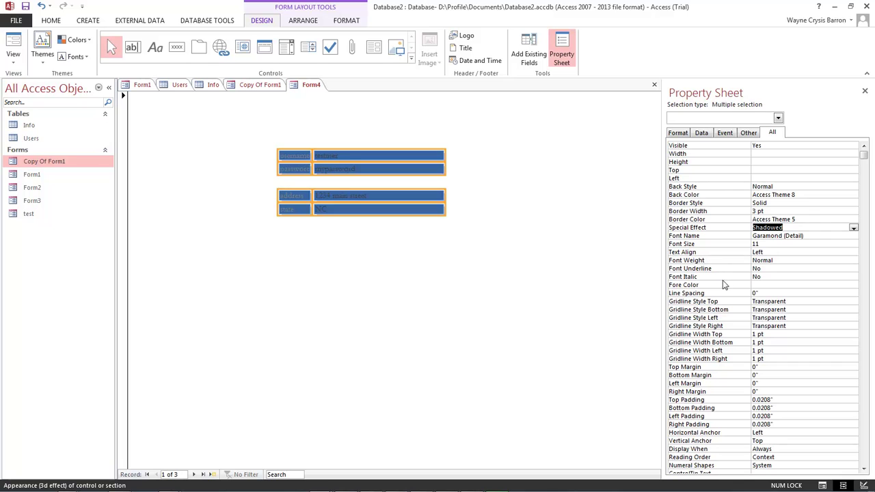
click(775, 284)
click(844, 285)
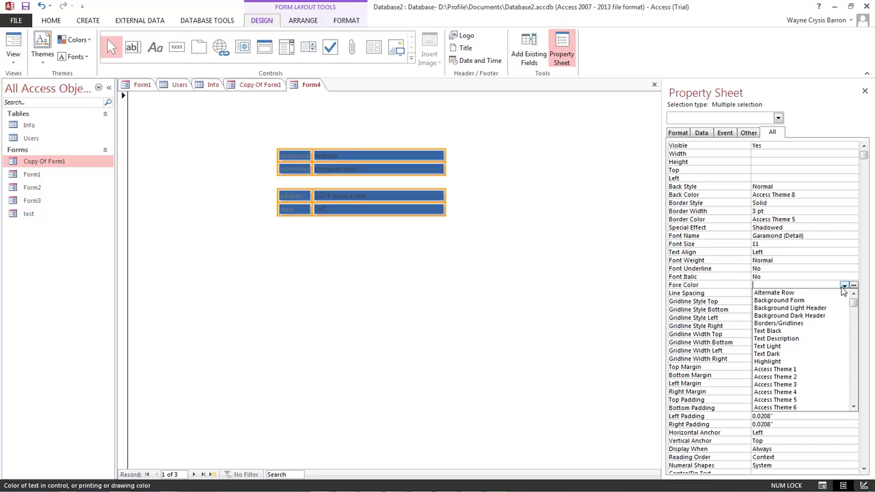
drag(854, 302, 855, 338)
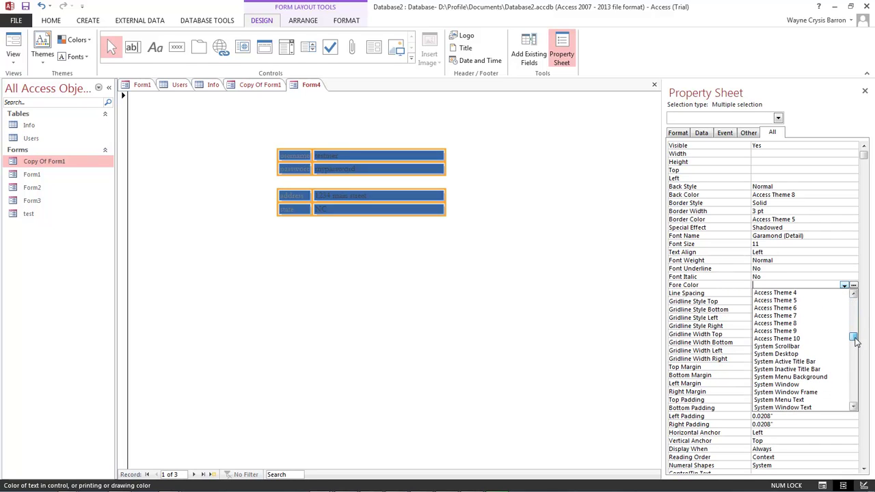
click(815, 352)
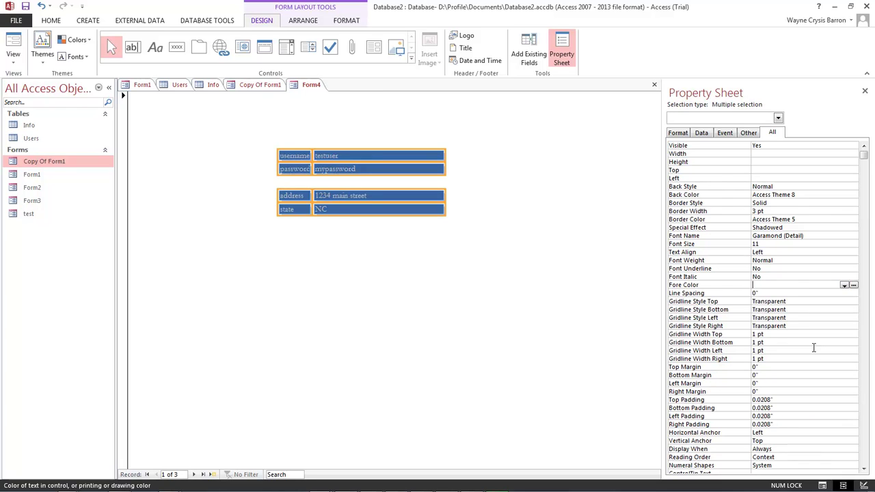
click(459, 231)
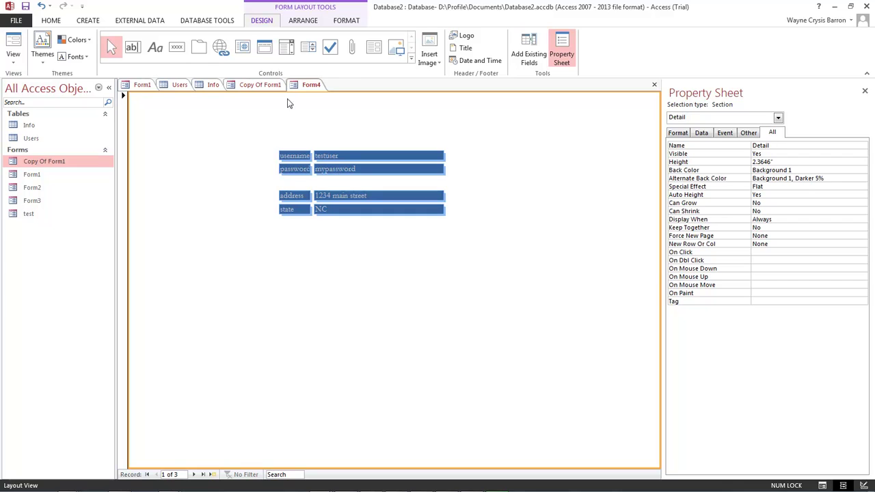
Add a Record Operations > Add New Record button with the Pencil picture
click(178, 49)
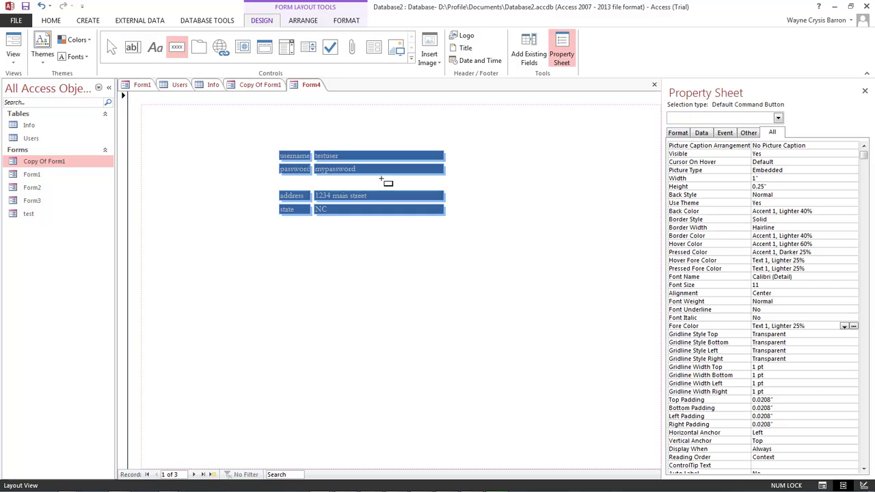
click(314, 223)
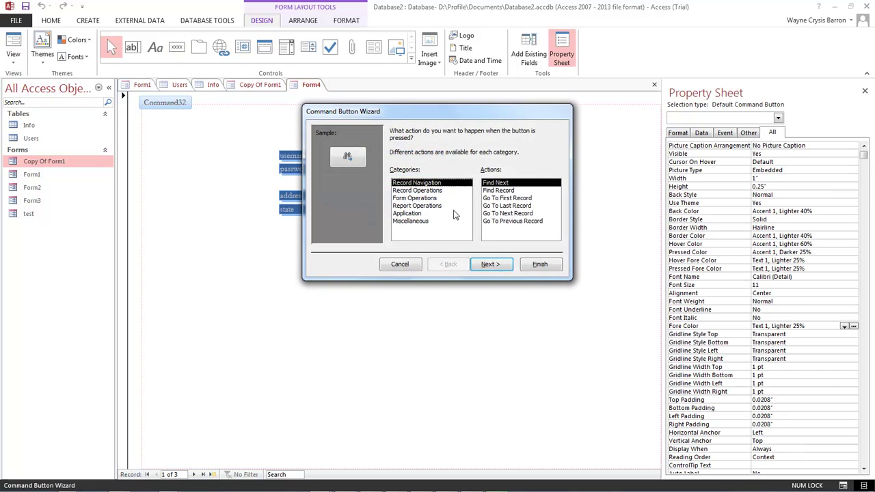
click(442, 190)
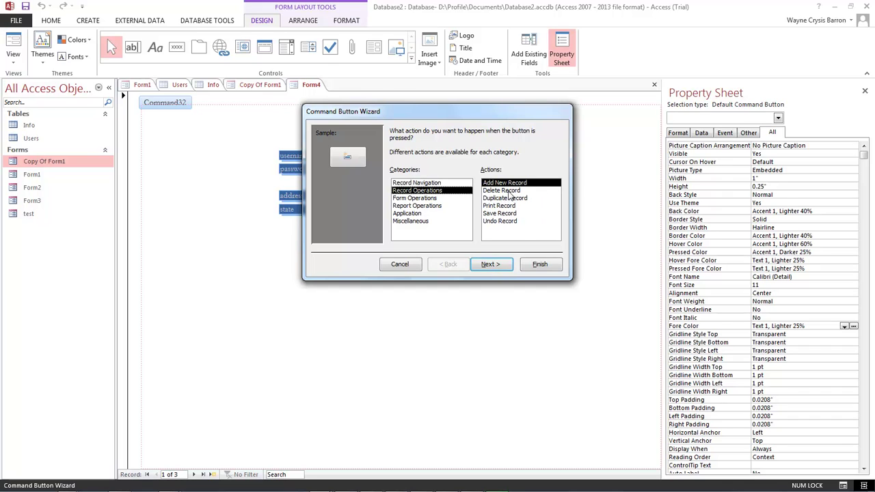
click(489, 264)
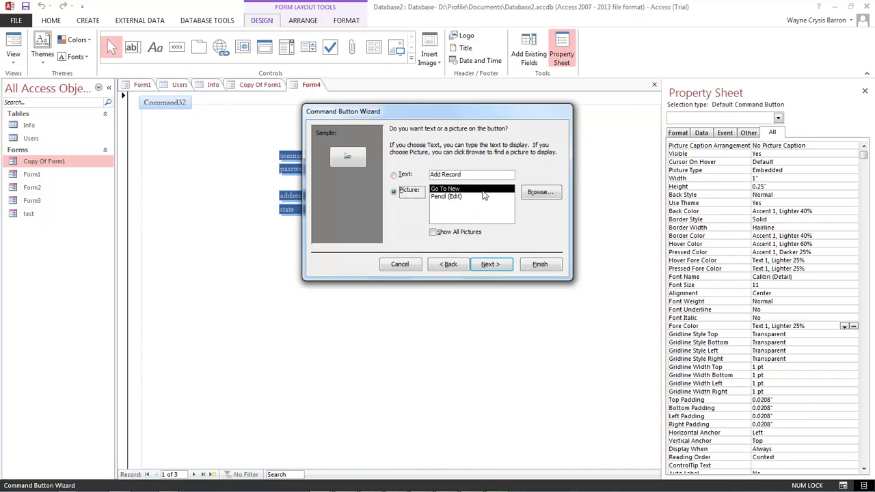
click(453, 197)
click(542, 265)
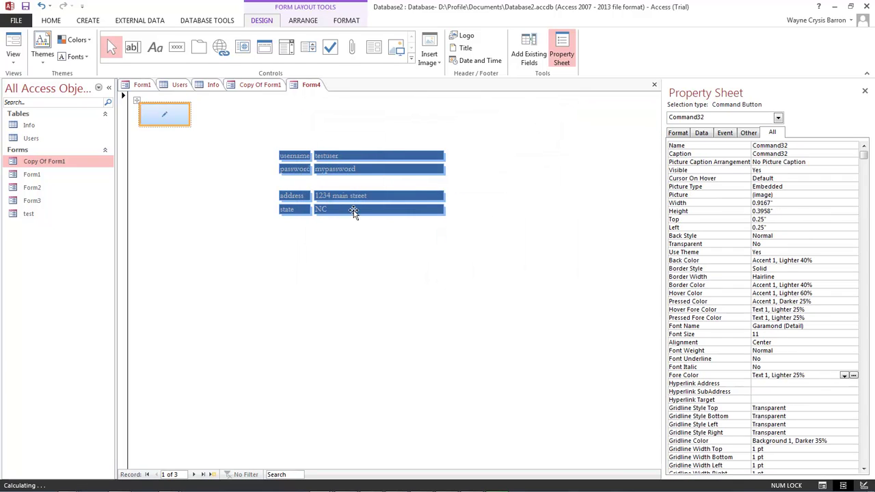
Remove the new button from its layout and move it below the state field
right_click(137, 101)
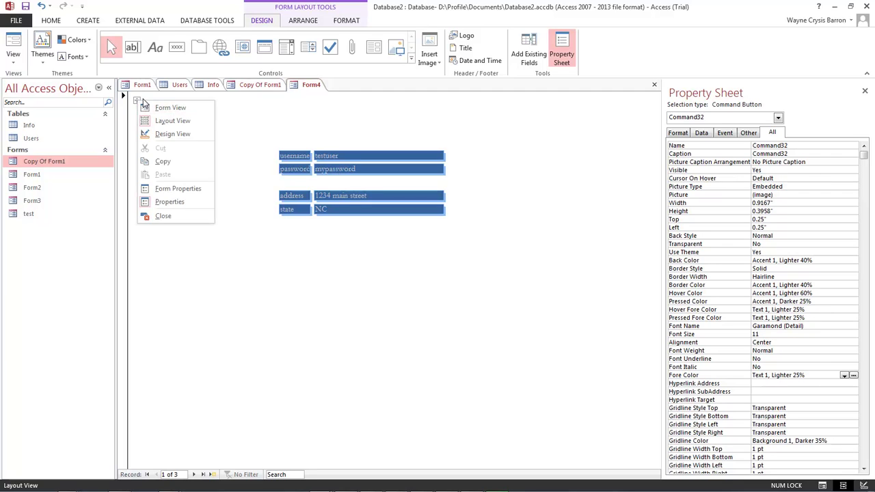
key(Escape)
right_click(154, 102)
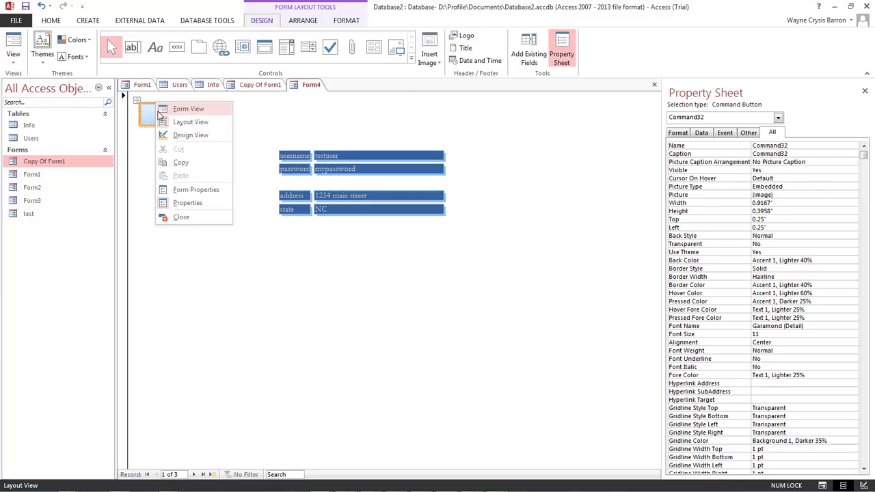
right_click(146, 131)
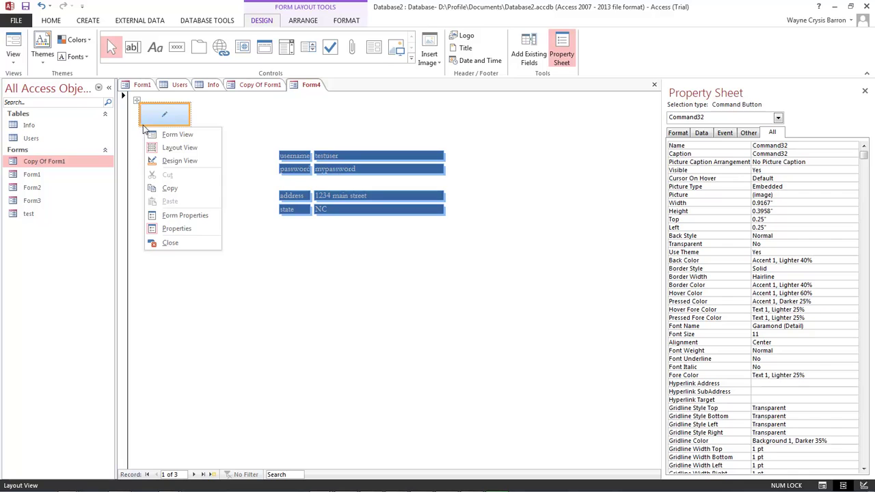
right_click(145, 128)
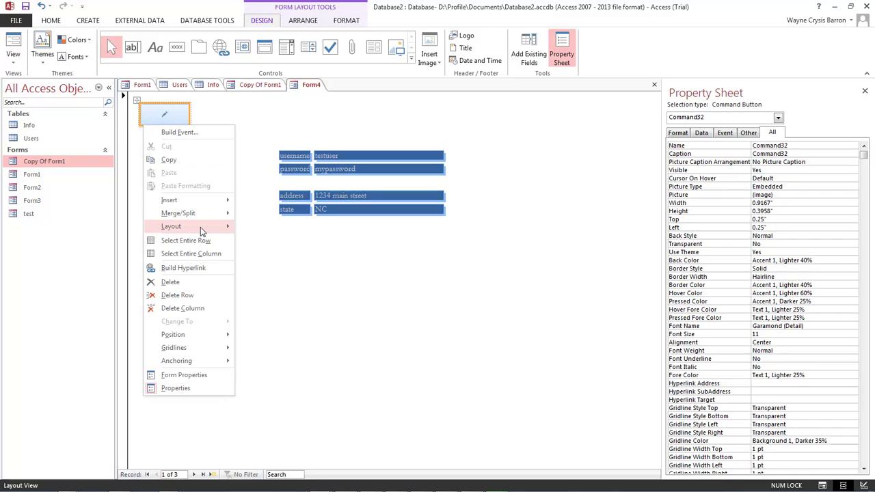
mouse_move(201, 227)
click(276, 254)
drag(196, 171, 335, 234)
Add a Delete Record button with the Trash Can picture
click(387, 228)
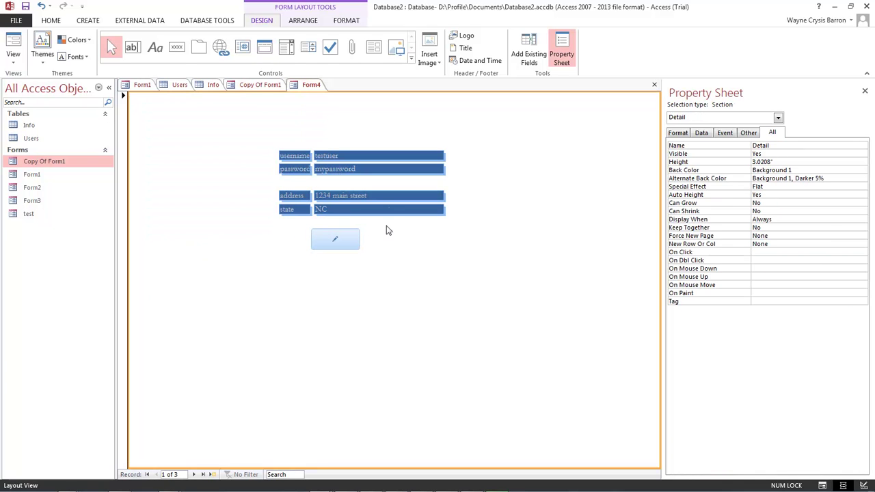
click(177, 47)
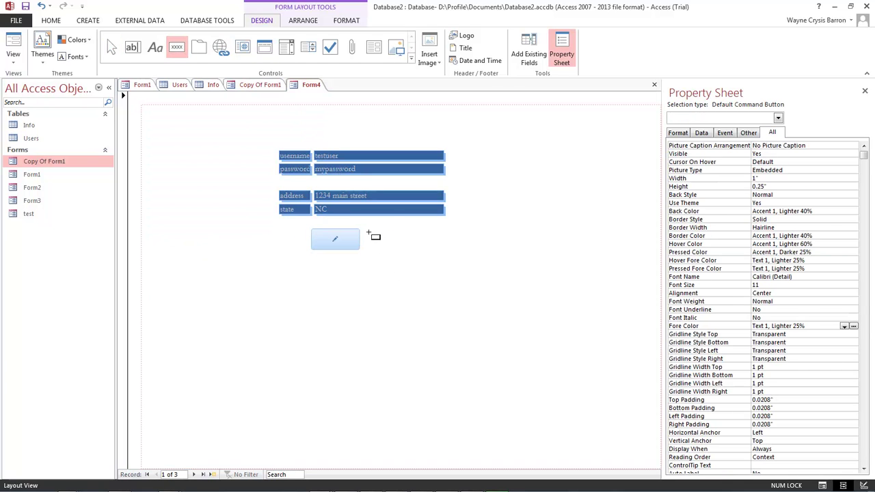
click(409, 249)
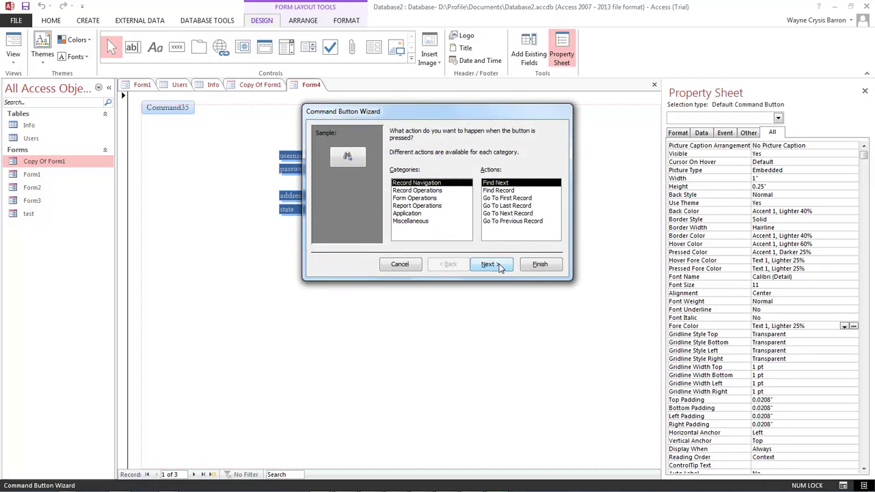
click(418, 190)
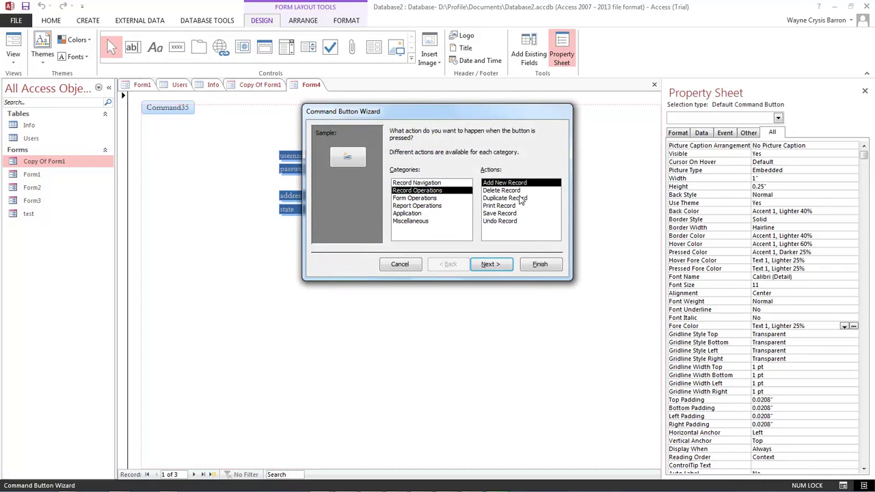
click(503, 191)
click(490, 265)
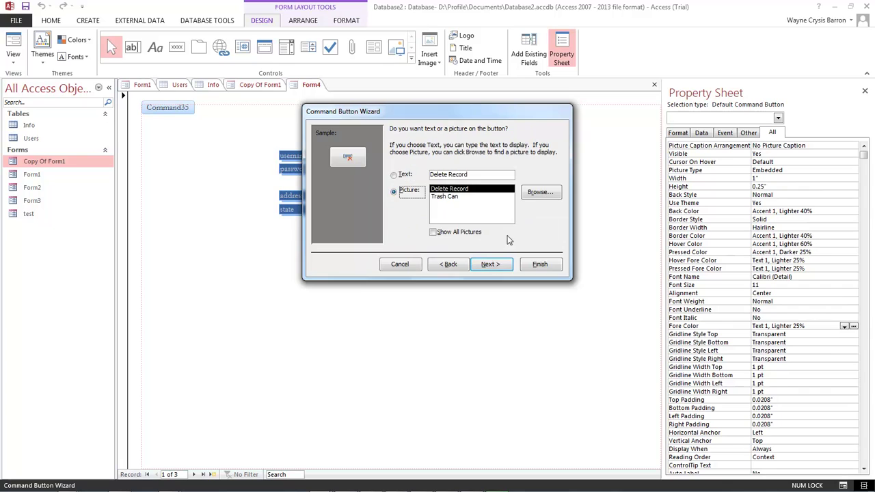
click(454, 197)
click(545, 268)
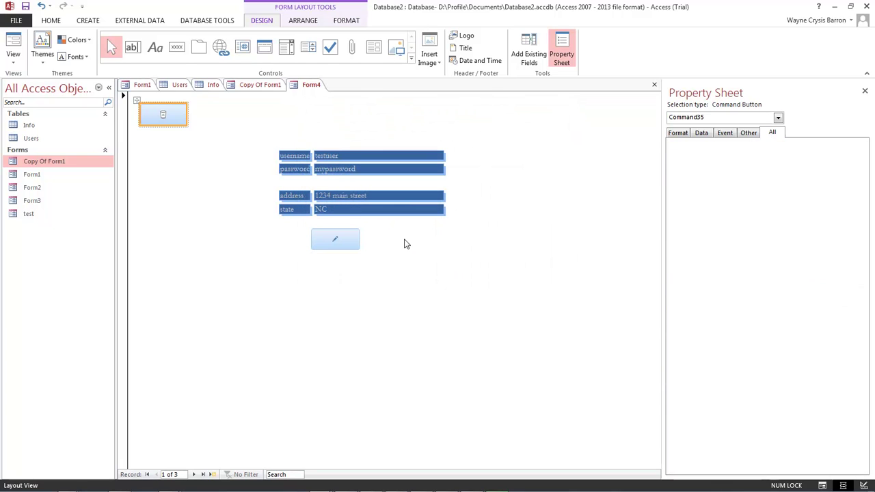
Add a Save Record button with the Check Mark picture
click(176, 47)
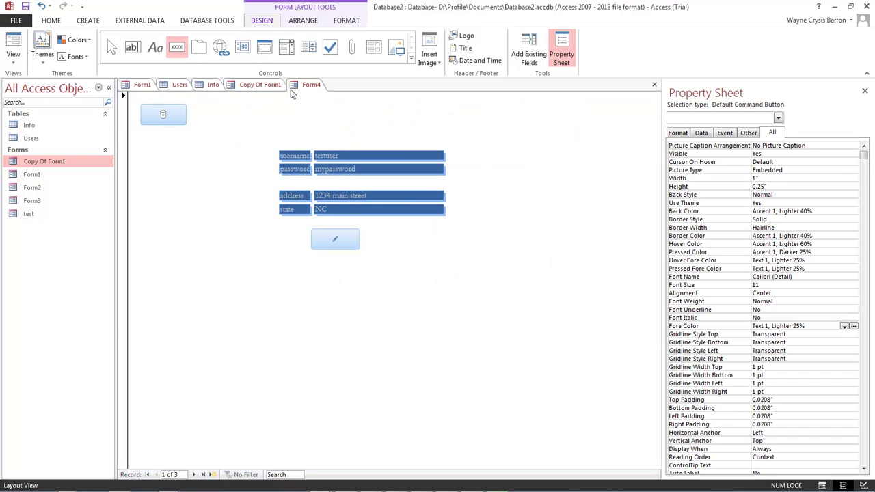
click(206, 124)
click(433, 191)
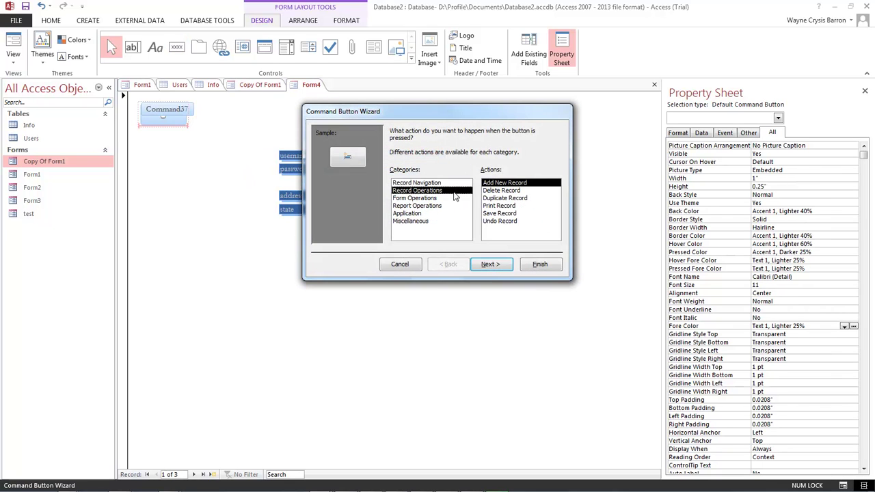
click(510, 213)
click(489, 264)
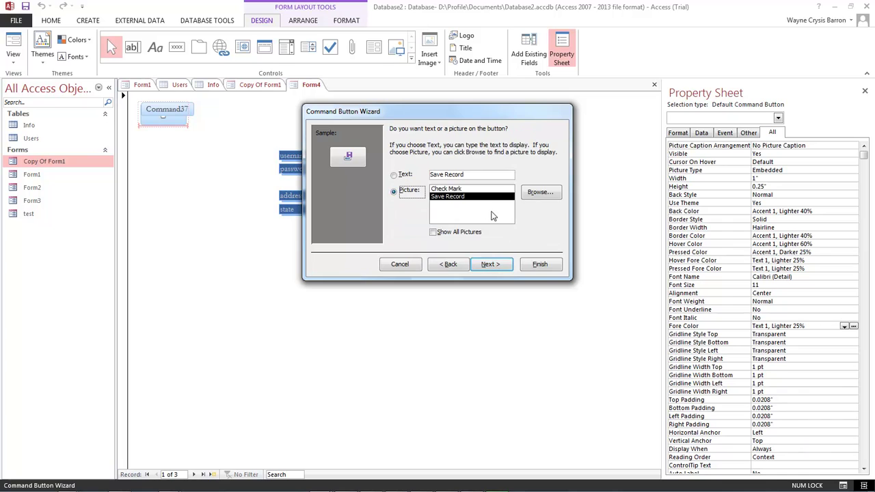
click(463, 190)
click(539, 266)
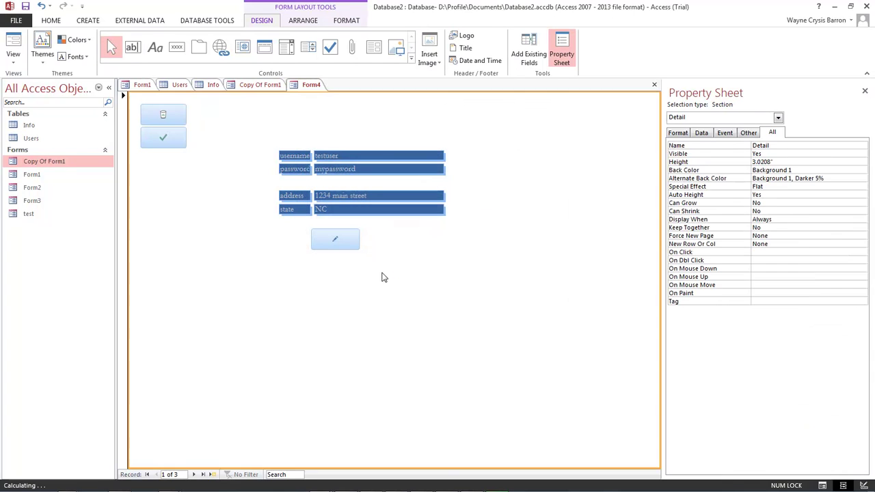
click(179, 140)
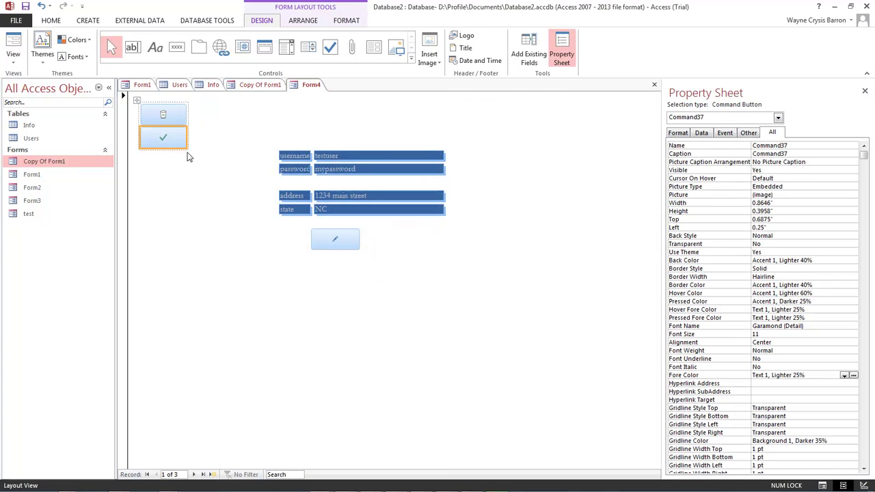
Put the trash-can and check-mark buttons into a Stacked layout
shift+click(140, 109)
right_click(144, 104)
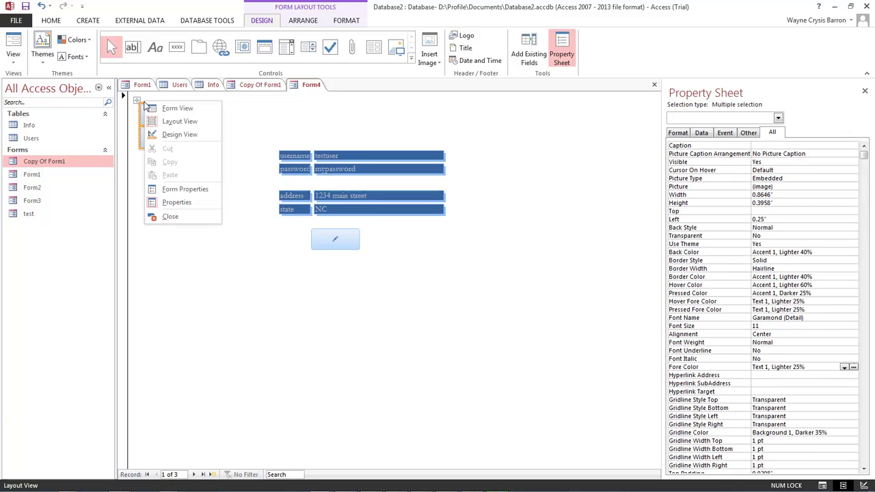
key(Escape)
right_click(142, 104)
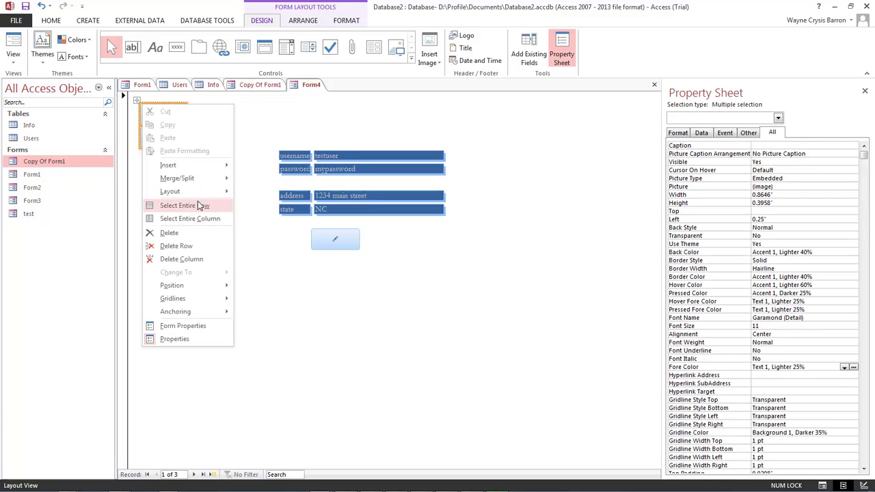
mouse_move(199, 191)
click(261, 206)
Move the trash-can and check-mark buttons beside the pencil button
click(170, 116)
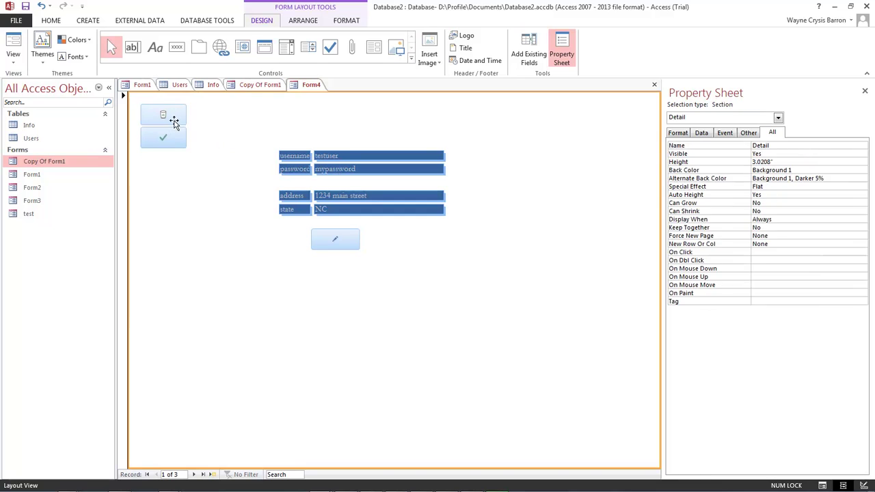
drag(337, 214, 385, 240)
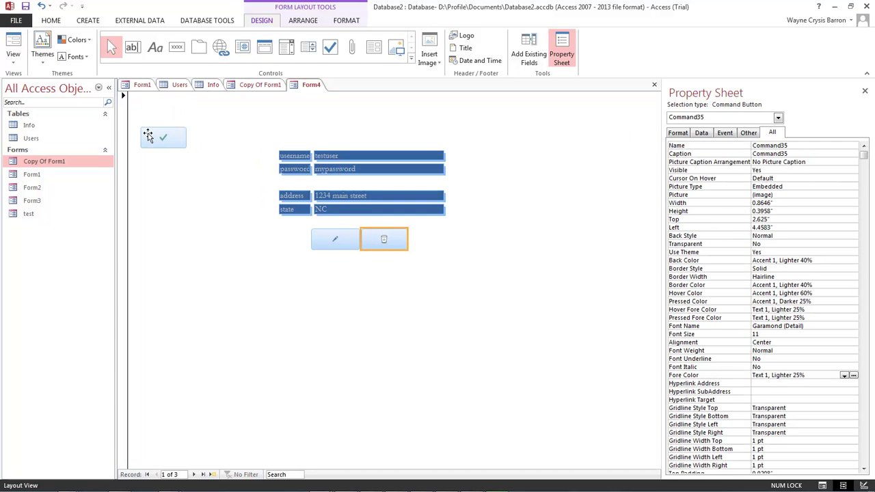
click(148, 137)
drag(239, 169, 436, 248)
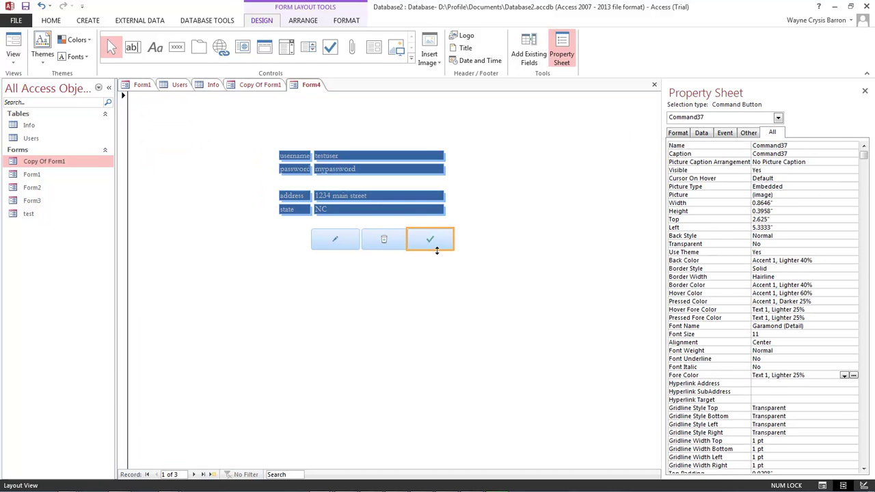
click(404, 263)
mouse_move(357, 241)
mouse_down()
mouse_move(304, 238)
mouse_move(371, 240)
mouse_up()
Nudge the check-mark button against the trash-can button to even out the row
click(365, 238)
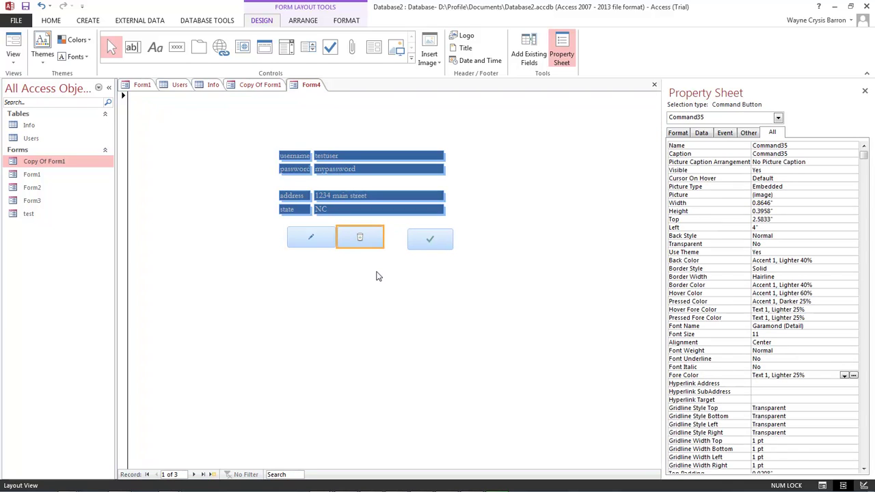
click(424, 244)
drag(429, 250, 430, 252)
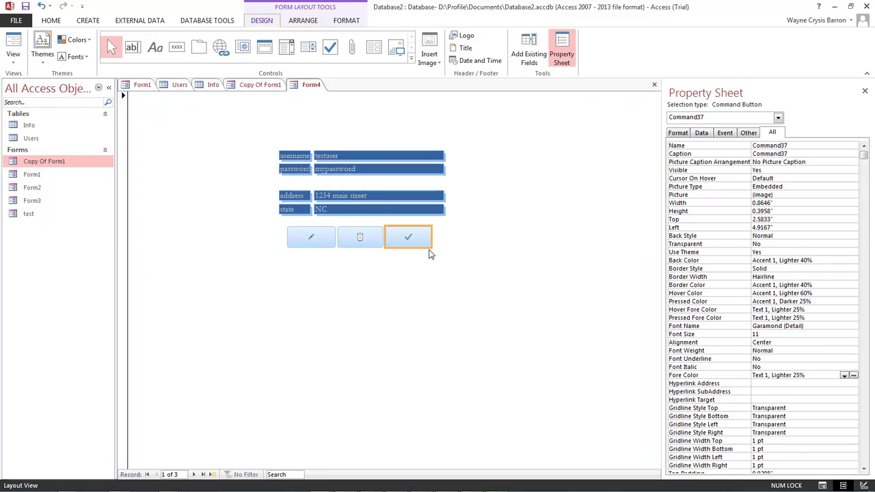
click(455, 271)
click(348, 245)
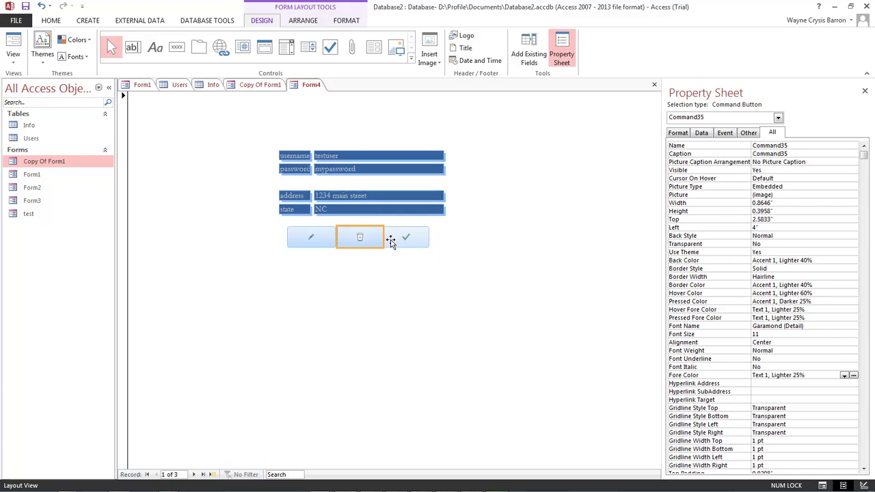
click(392, 236)
click(457, 223)
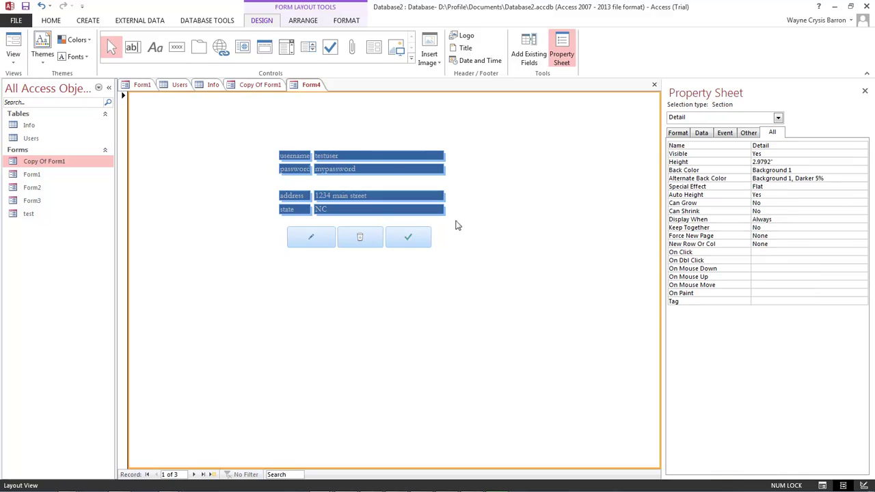
In Form View, enter a new test user record in the blank form and save it
click(823, 484)
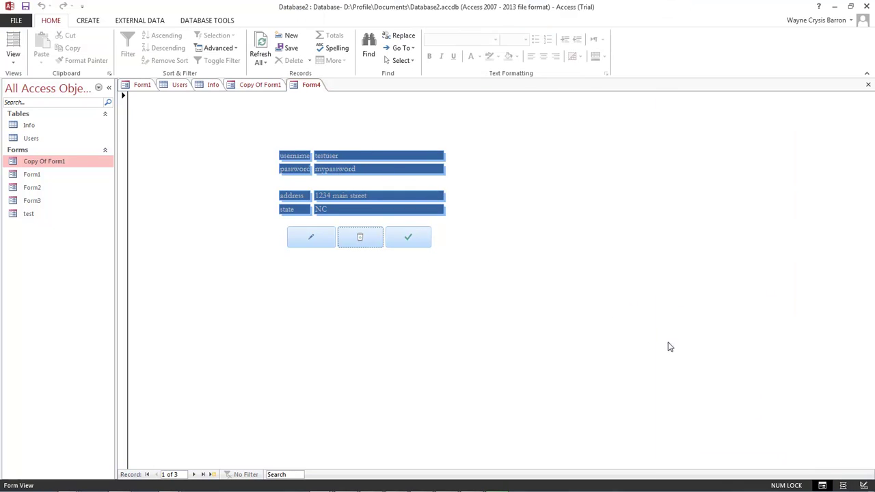
click(320, 242)
click(344, 167)
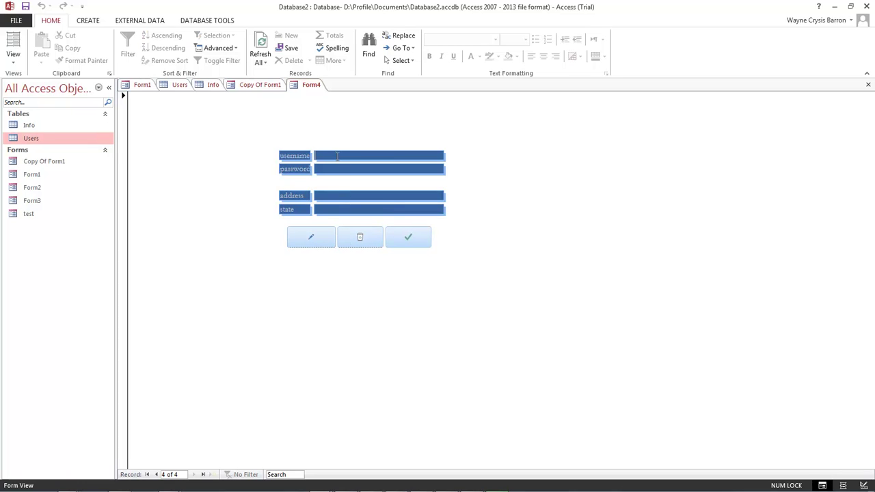
text(testusername)
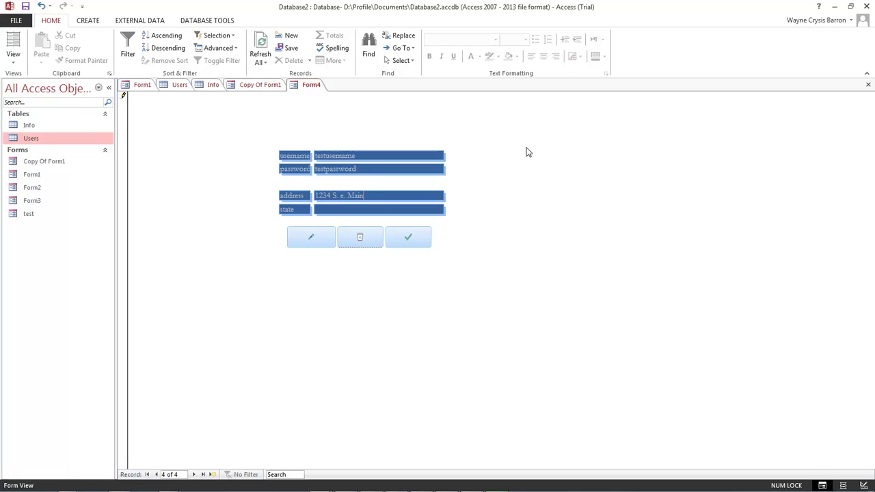
text(Fl)
click(406, 241)
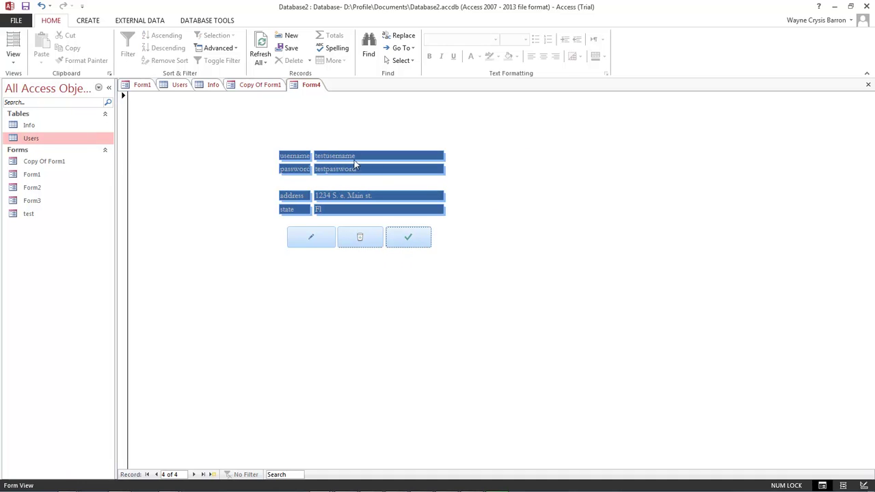
Refresh the Users table to confirm the new UID 15 record, then return to Form4
double_click(41, 139)
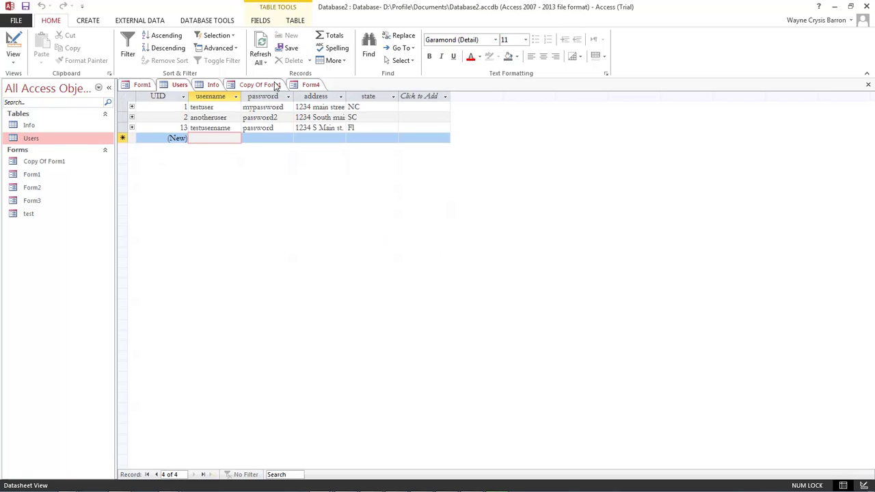
click(260, 49)
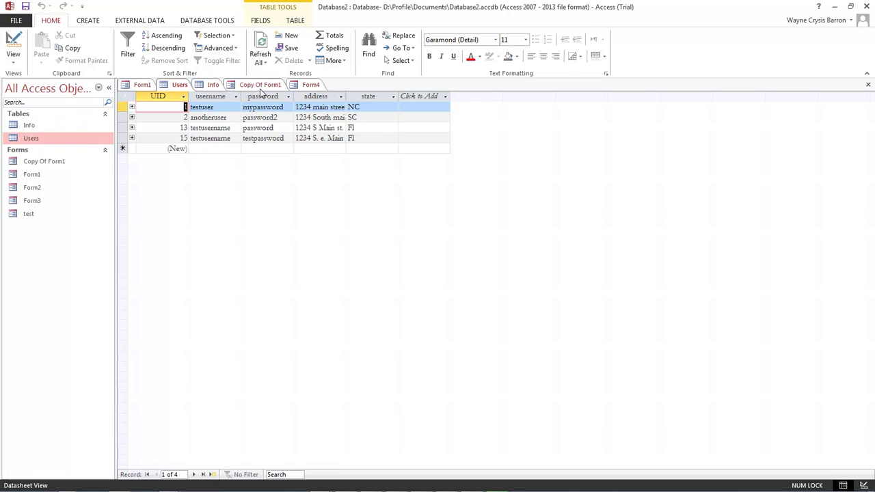
click(311, 85)
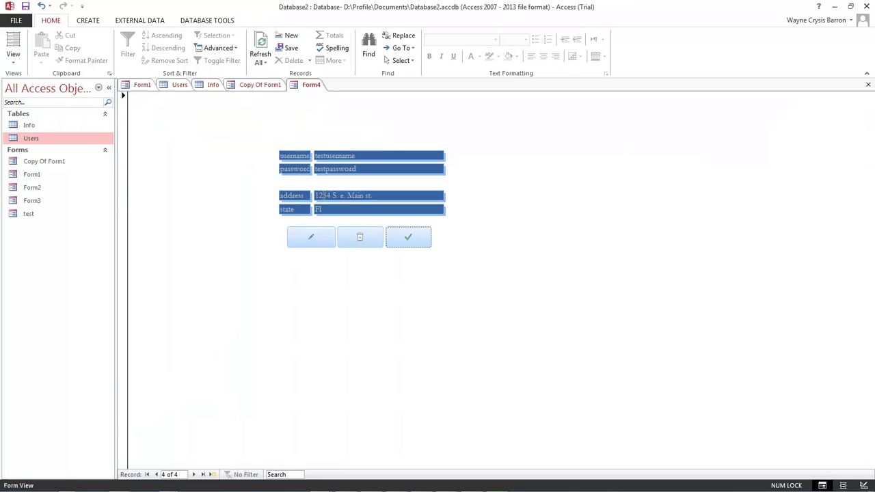
Delete the UID 15 record from Form4, confirm with Yes, and verify the refreshed Users table shows three records
click(360, 239)
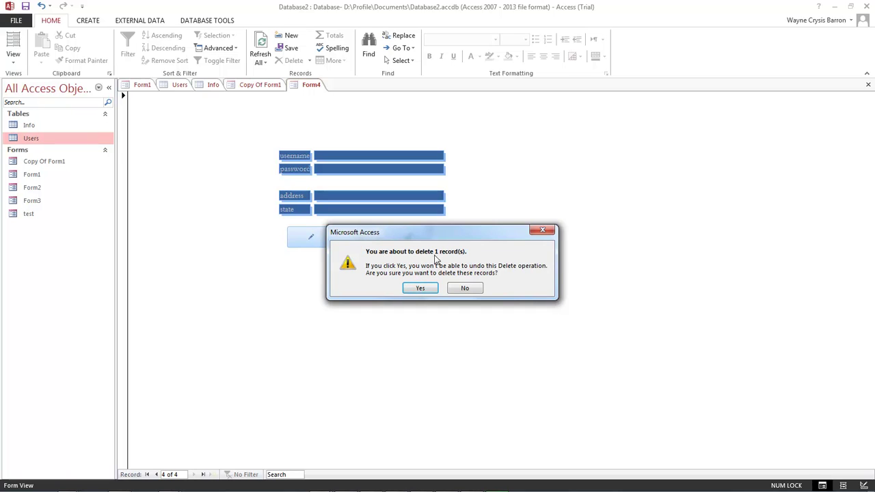
click(420, 289)
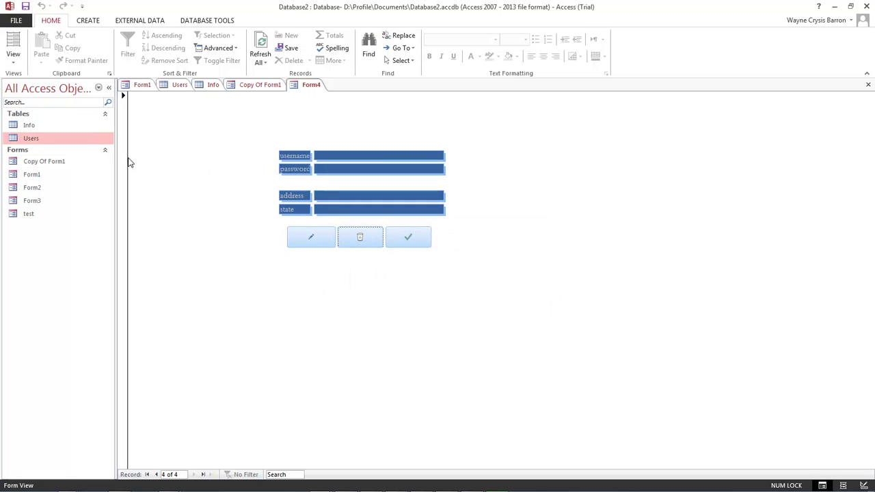
click(179, 85)
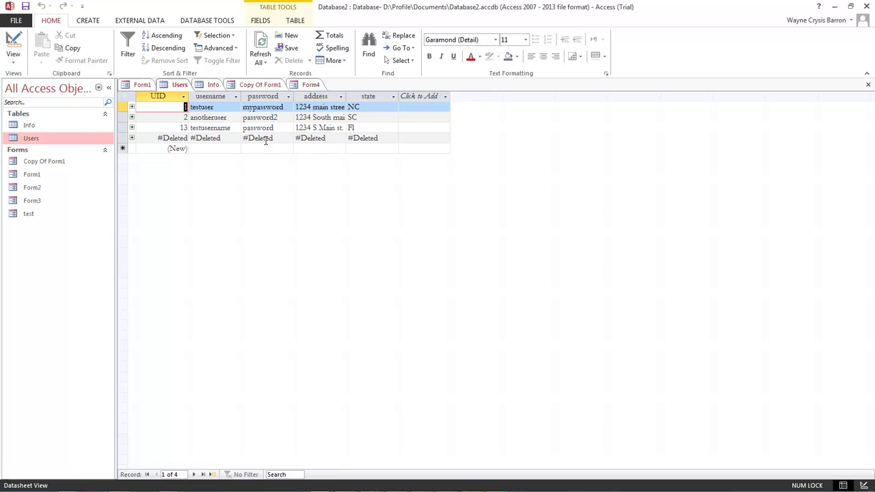
click(260, 49)
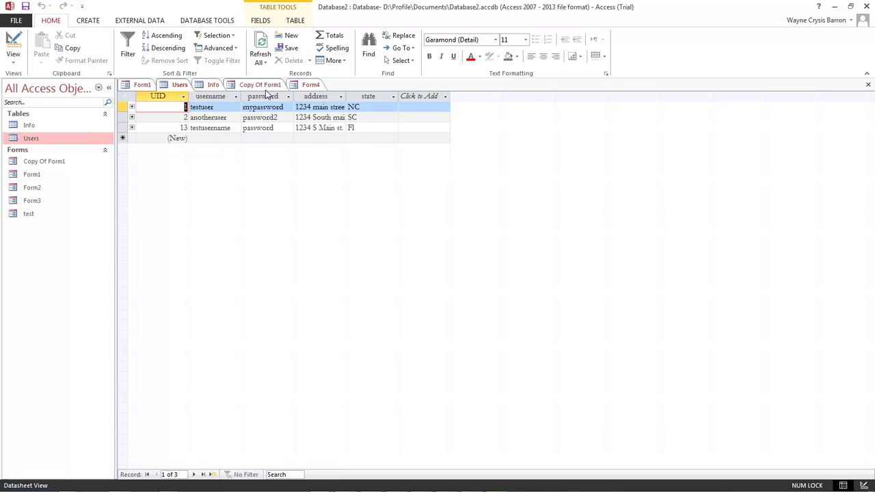
click(309, 85)
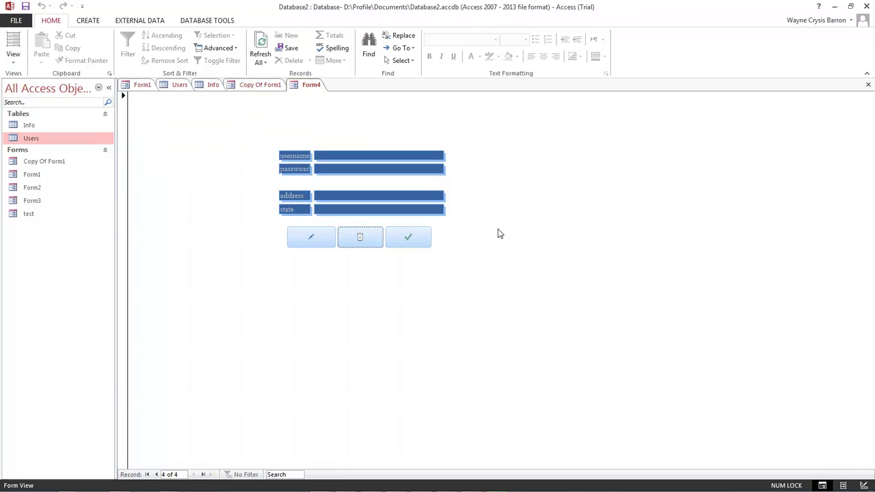